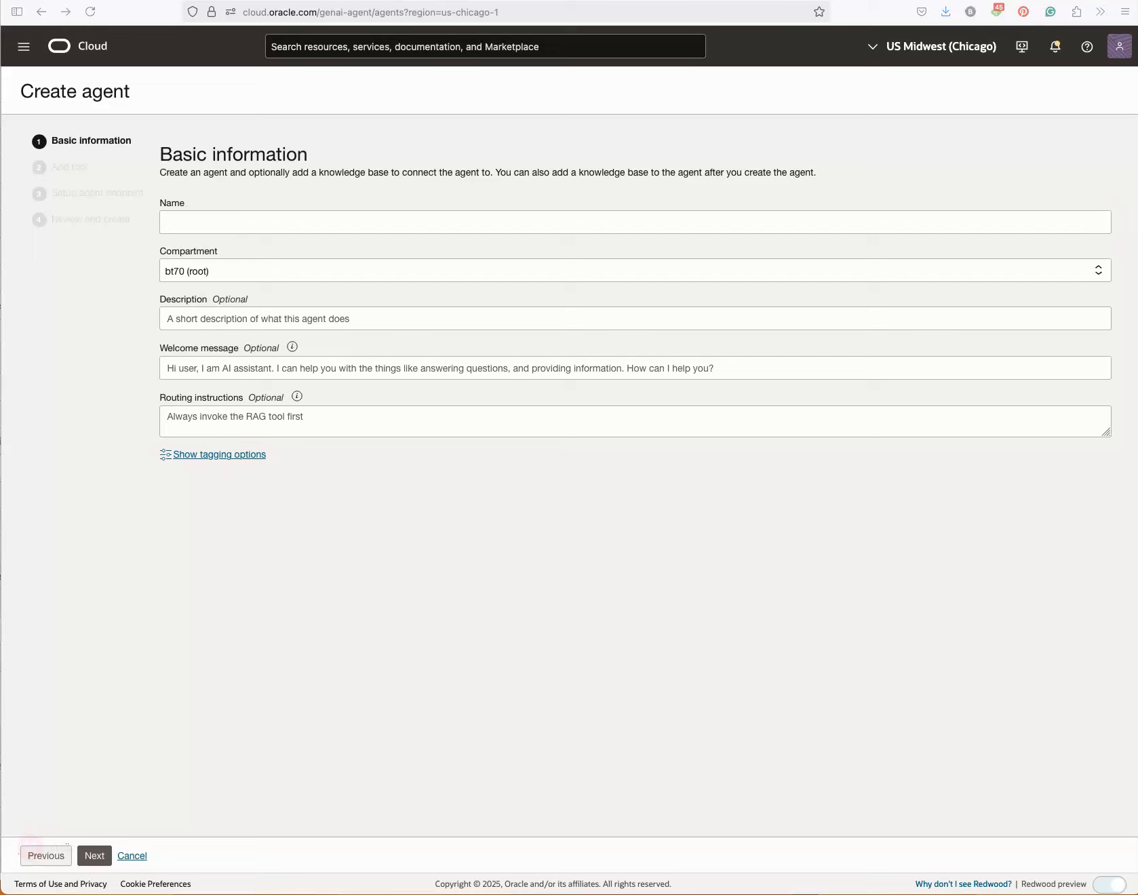
Name the agent GenAI-Agent-Agent-Demo and describe it as "I'm an AI Agent designed to help you understand the works of Shakespeare and to answer examination questions.".
{"action": "left_click", "coordinate": [201, 218]}
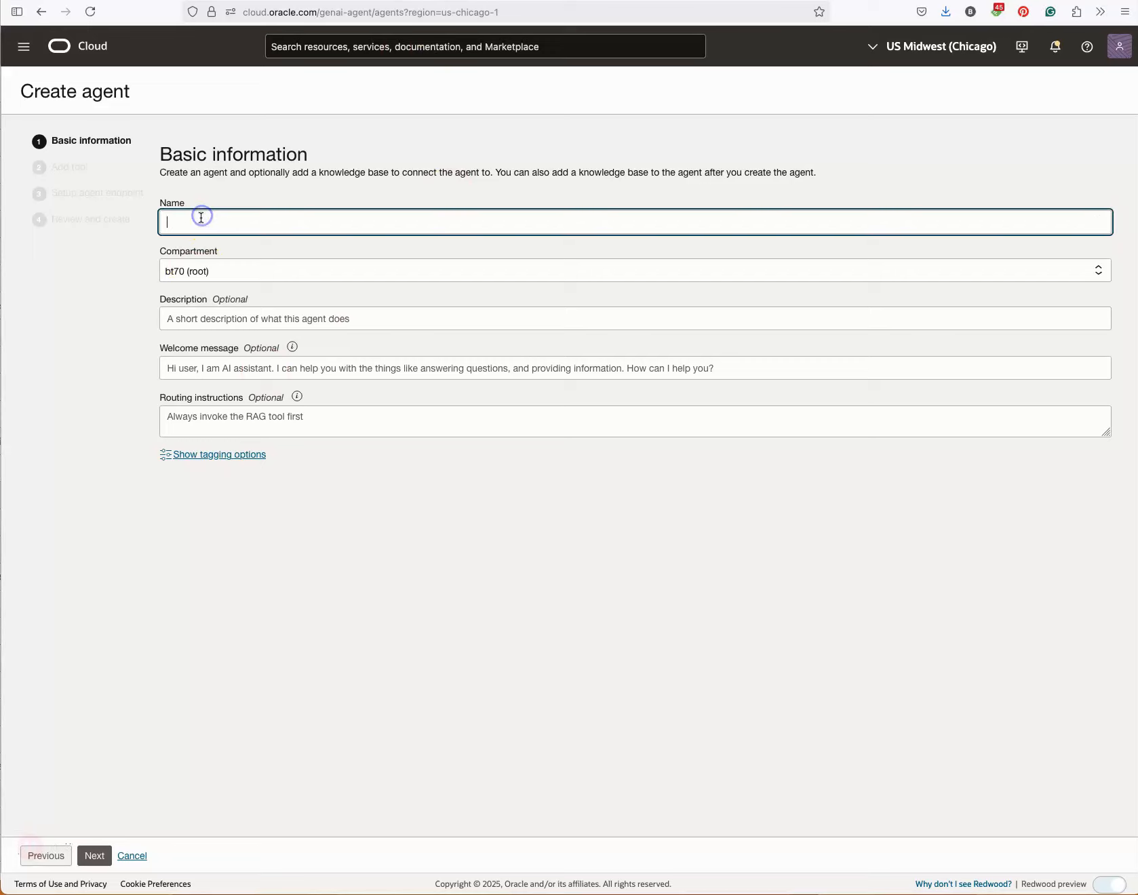
{"action": "type", "text": "GenAI-Agent-Agent-Demo"}
{"action": "left_click", "coordinate": [205, 224]}
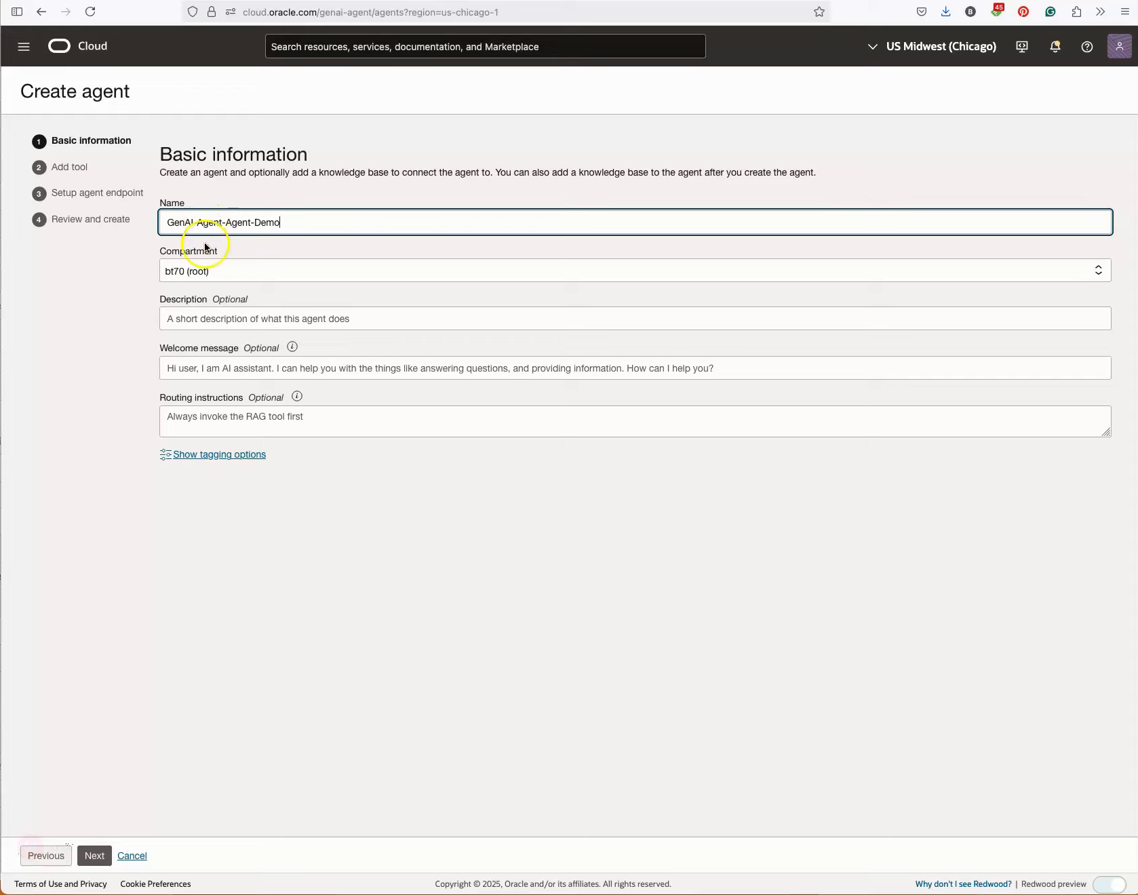
{"action": "key", "text": "super+Tab"}
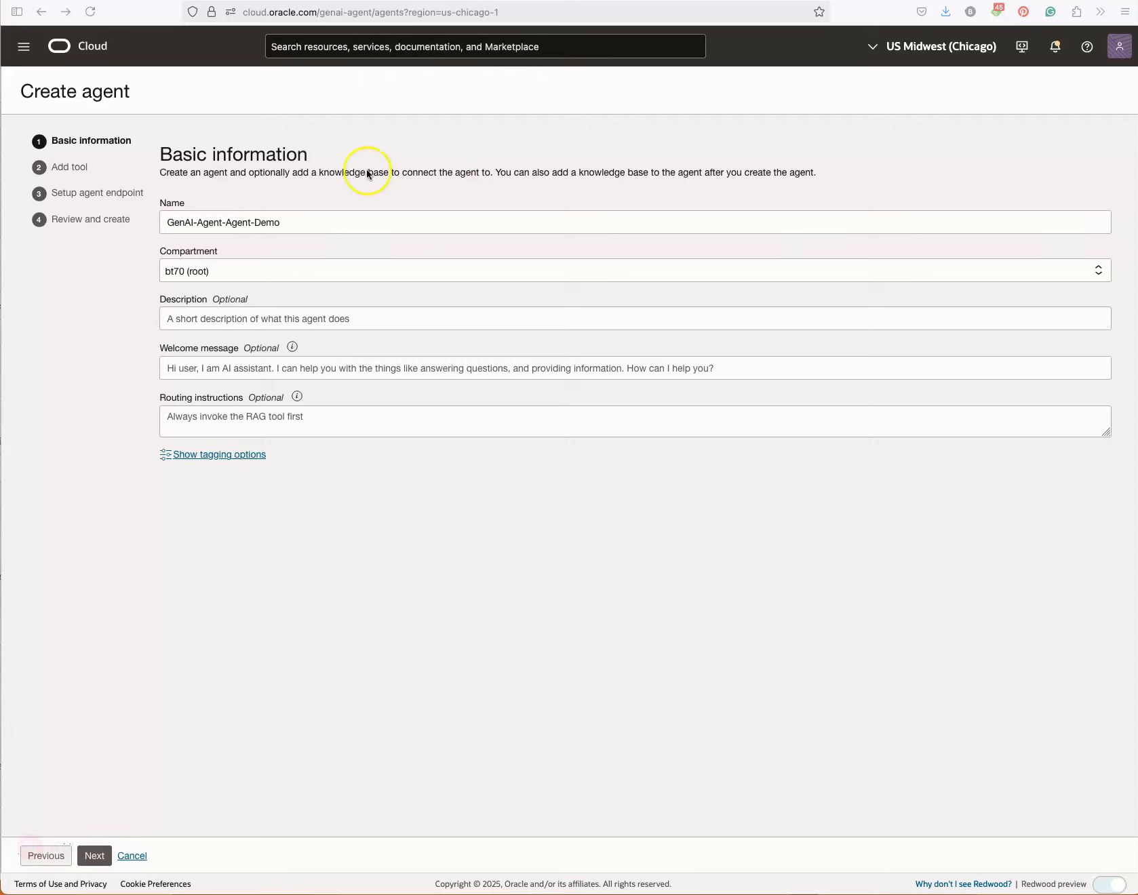
{"action": "left_click", "coordinate": [287, 318]}
{"action": "type", "text": "I'm an AI Agent designed to help you understand the works of Shakespeare and to answer examination questions."}
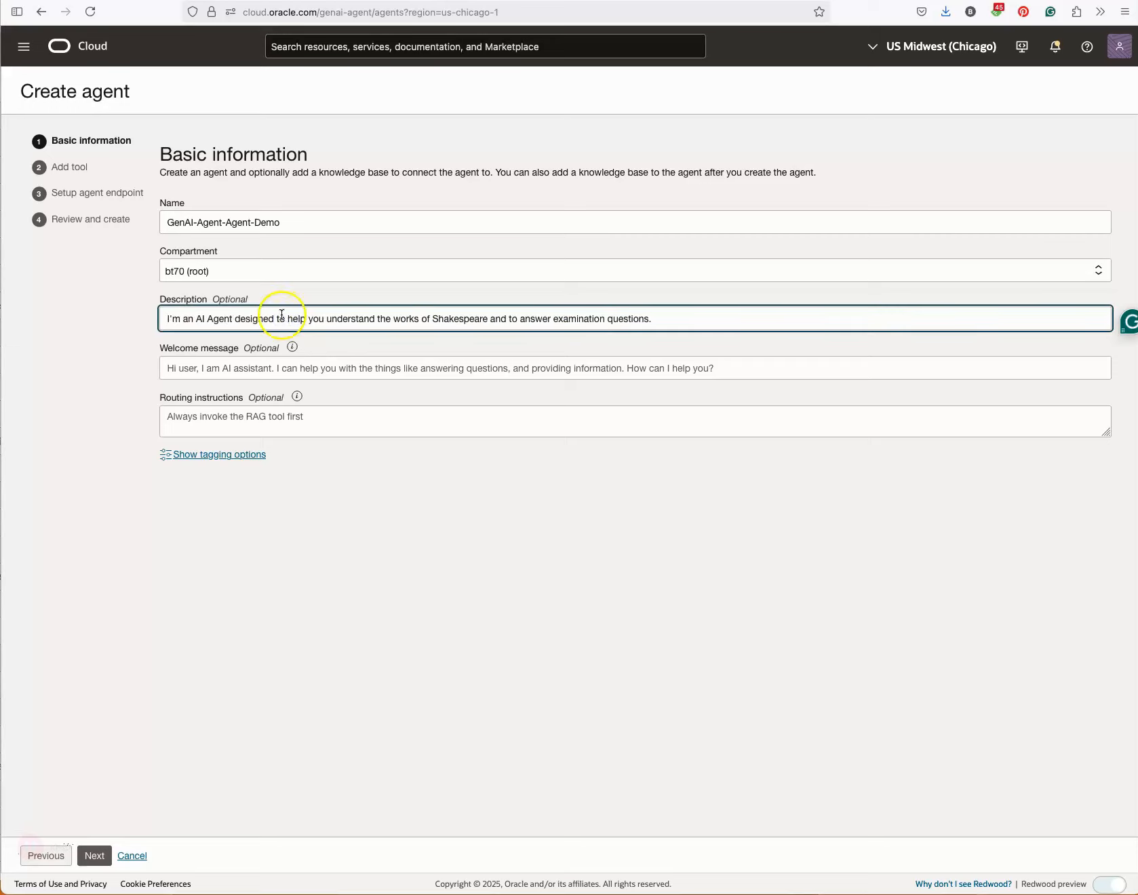
Set the welcome message to "Hello and Welcome to the Shakespeare AI Agent. What questions do you have about Shakespeare?" and proceed to the tools page.
{"action": "key", "text": "super+Tab"}
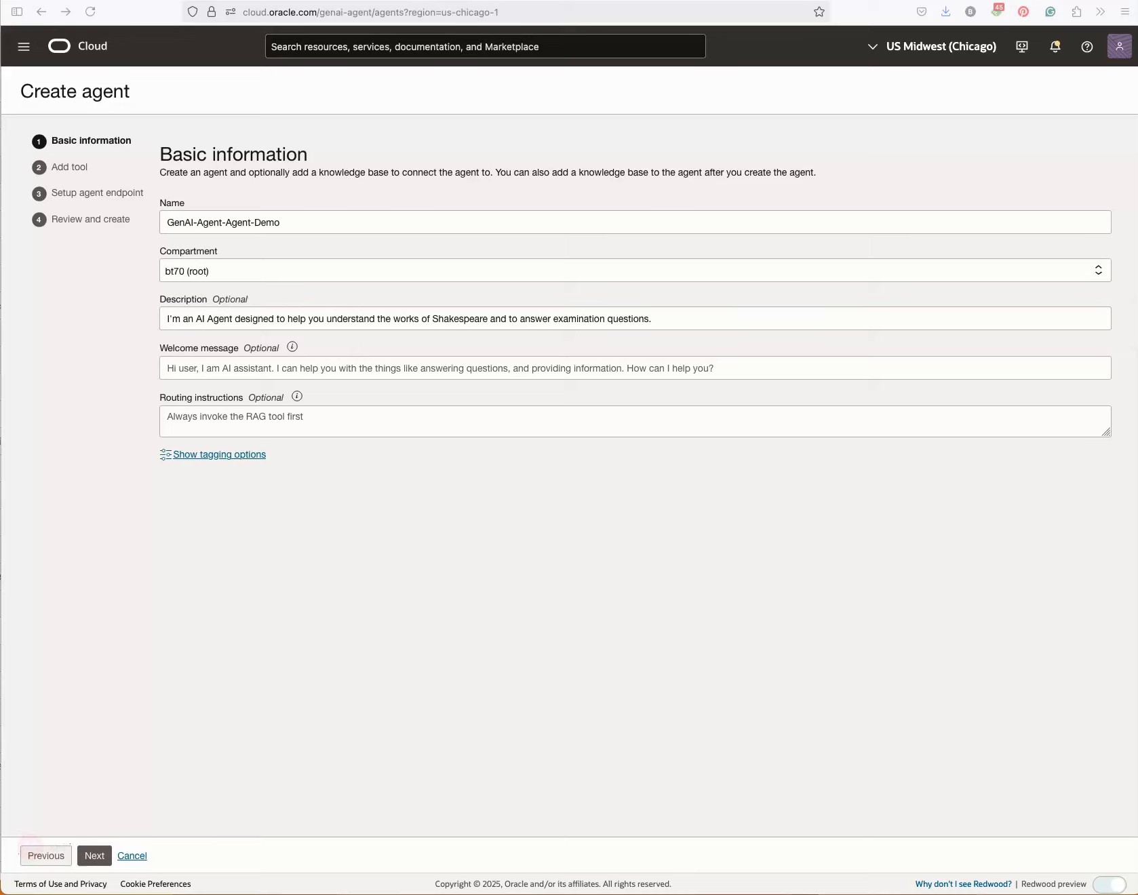
{"action": "left_click", "coordinate": [269, 363]}
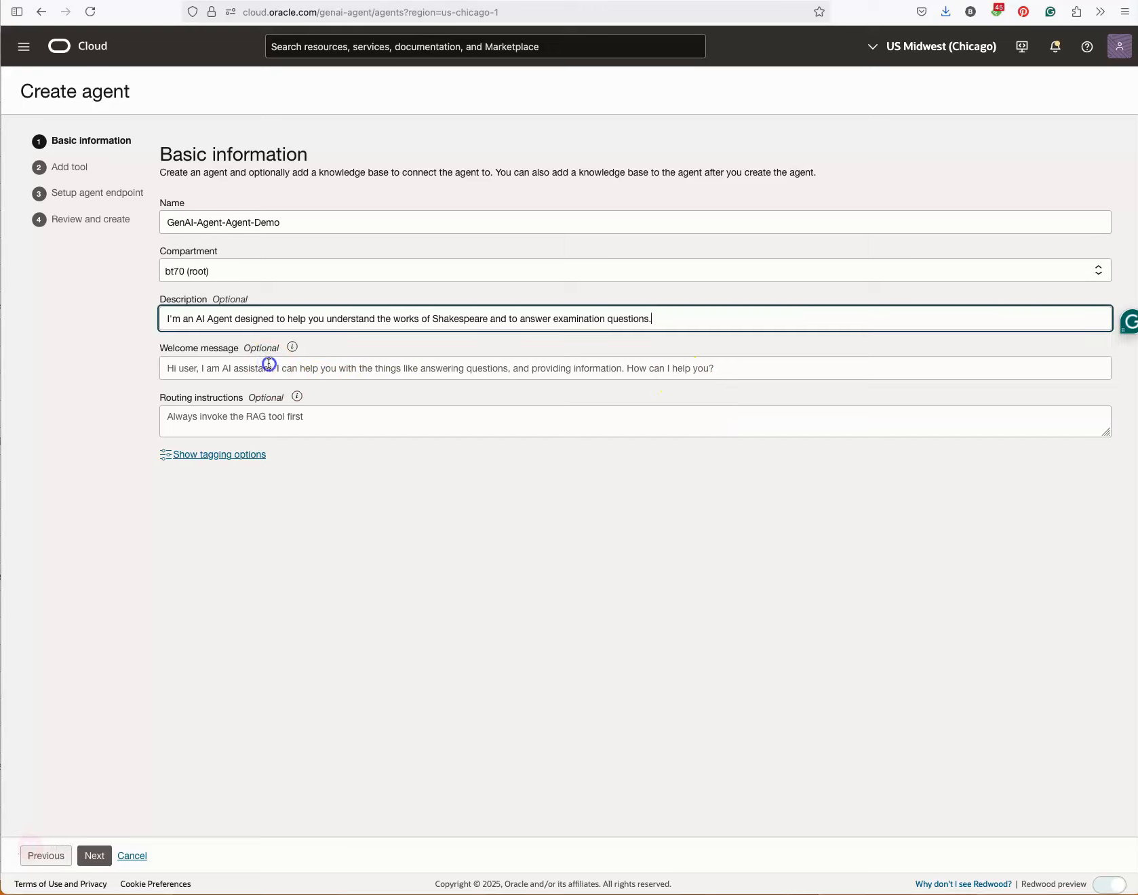
{"action": "left_click", "coordinate": [269, 363]}
{"action": "type", "text": "Hello and Welcomd to the Shakespeare AI Agent. What questions do you have about Shakespeare?"}
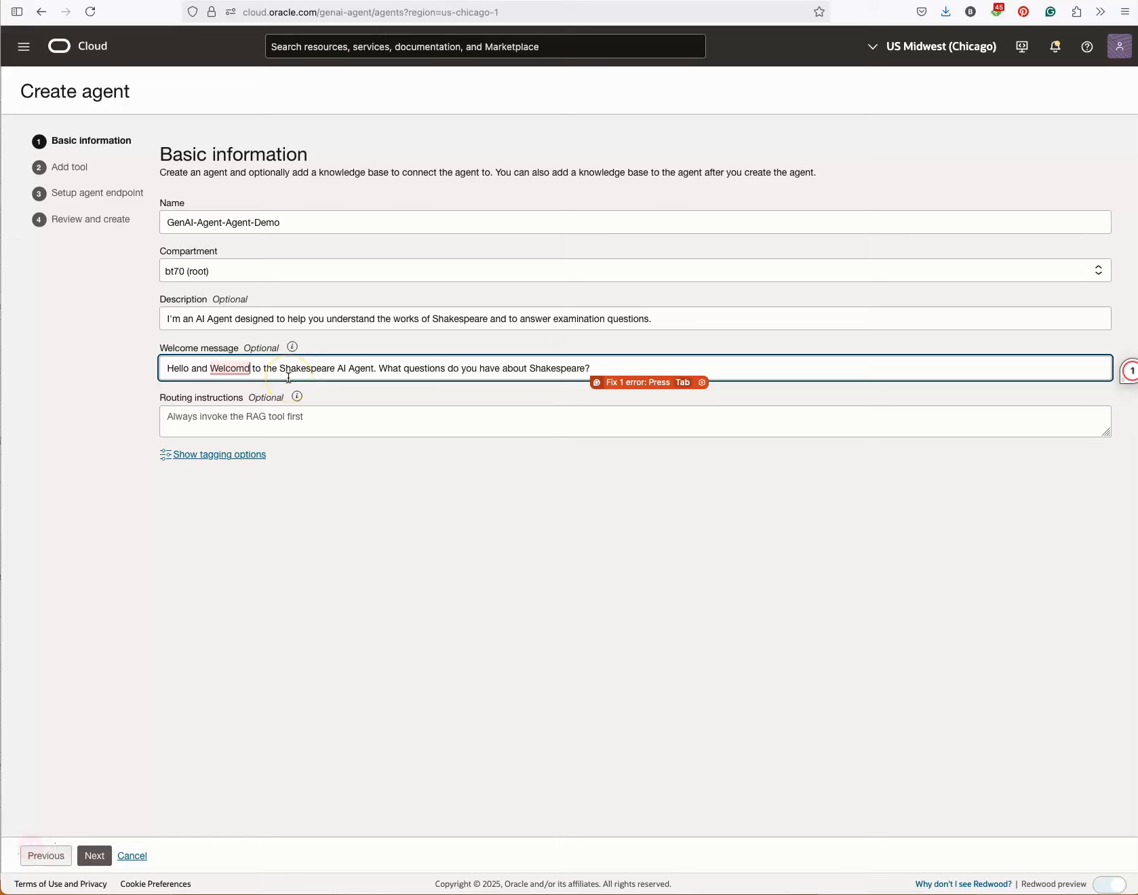
{"action": "key", "text": "Tab"}
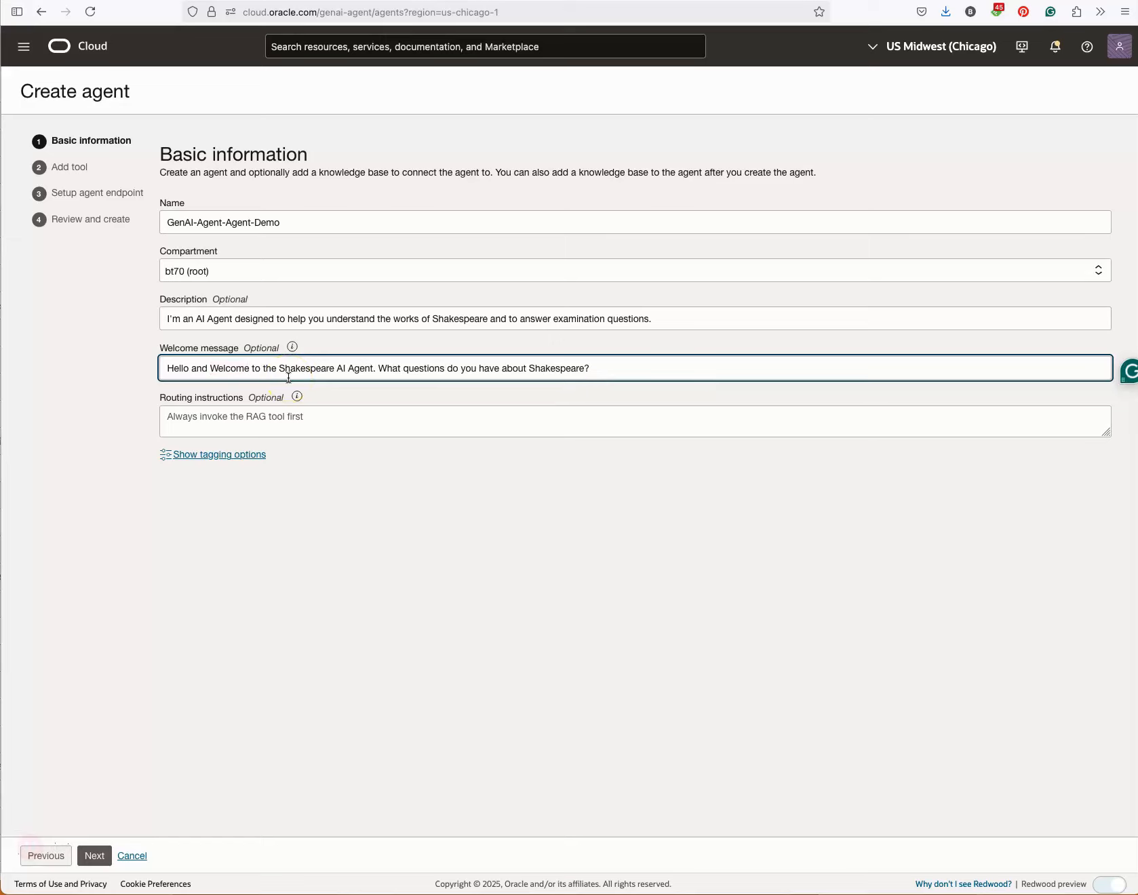
{"action": "left_click", "coordinate": [95, 856]}
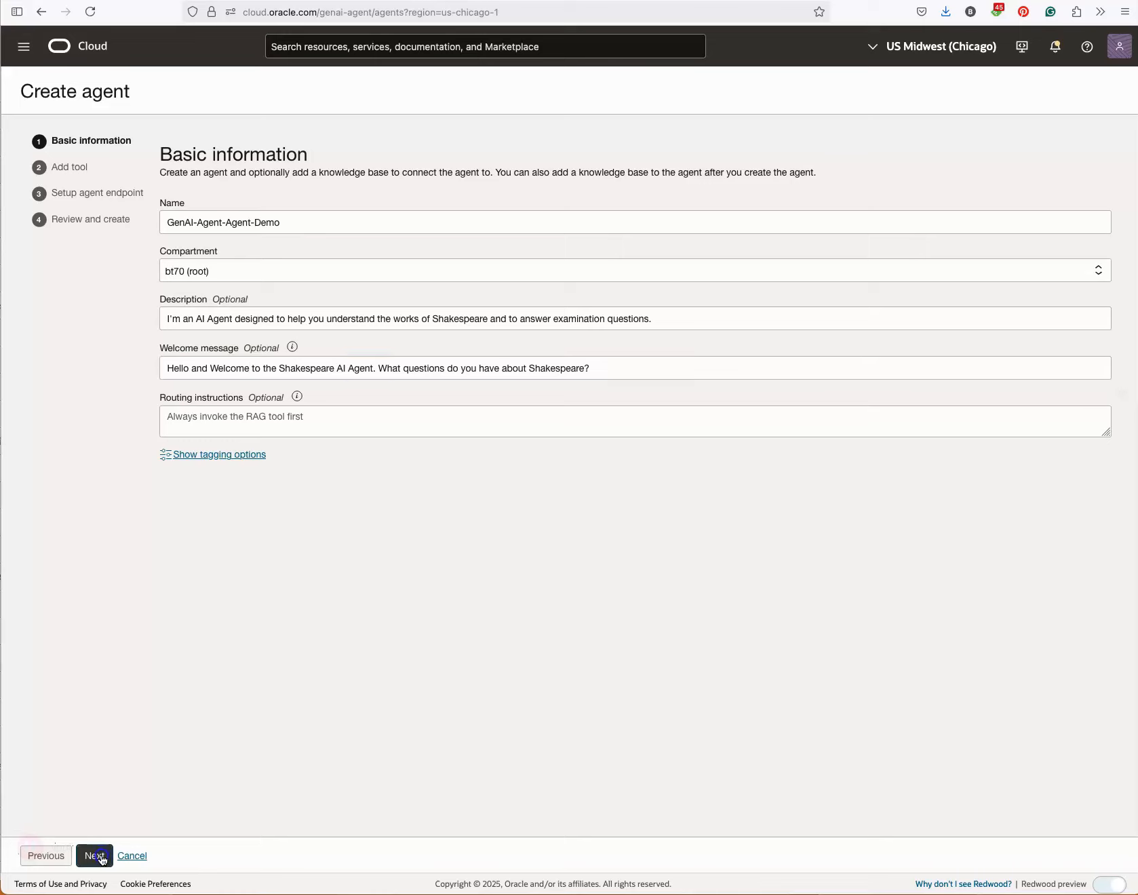
Start creating a RAG tool for the agent and name it Shakespeare-RAG.
{"action": "left_click", "coordinate": [179, 216]}
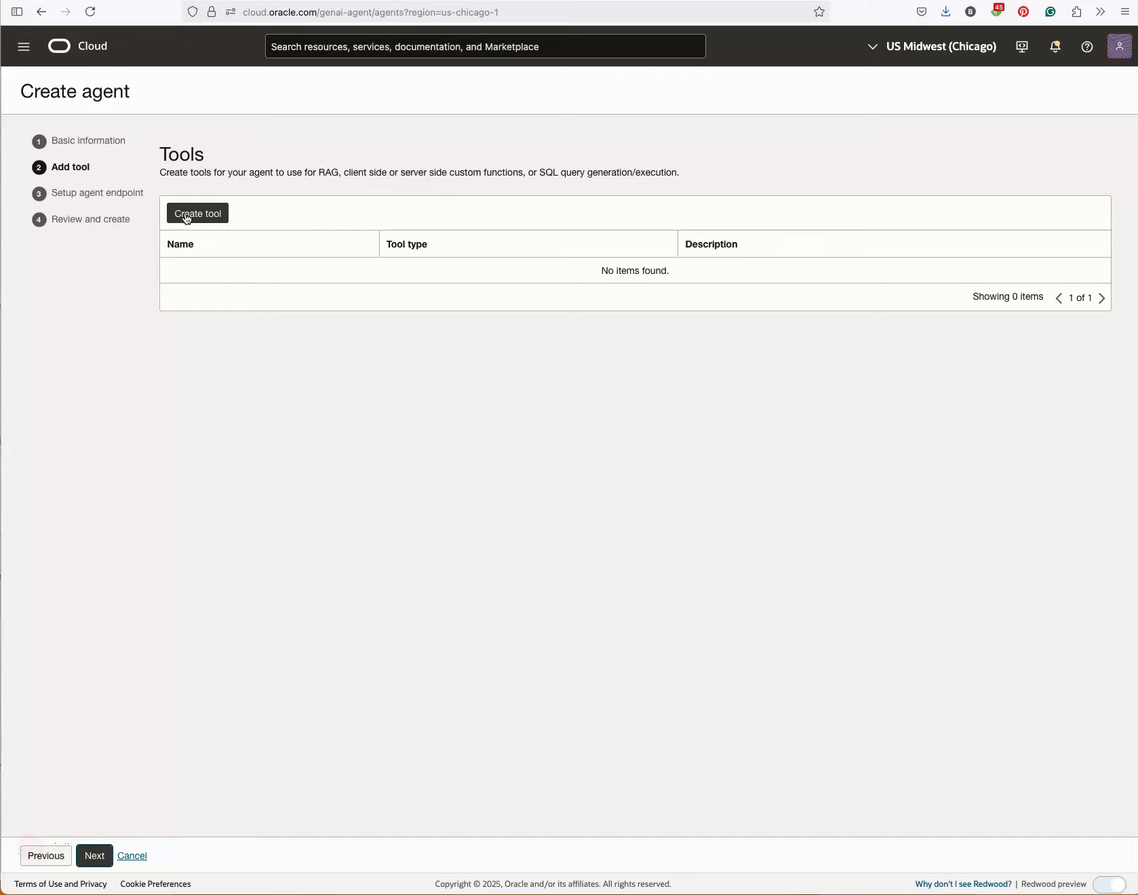
{"action": "left_click", "coordinate": [190, 217]}
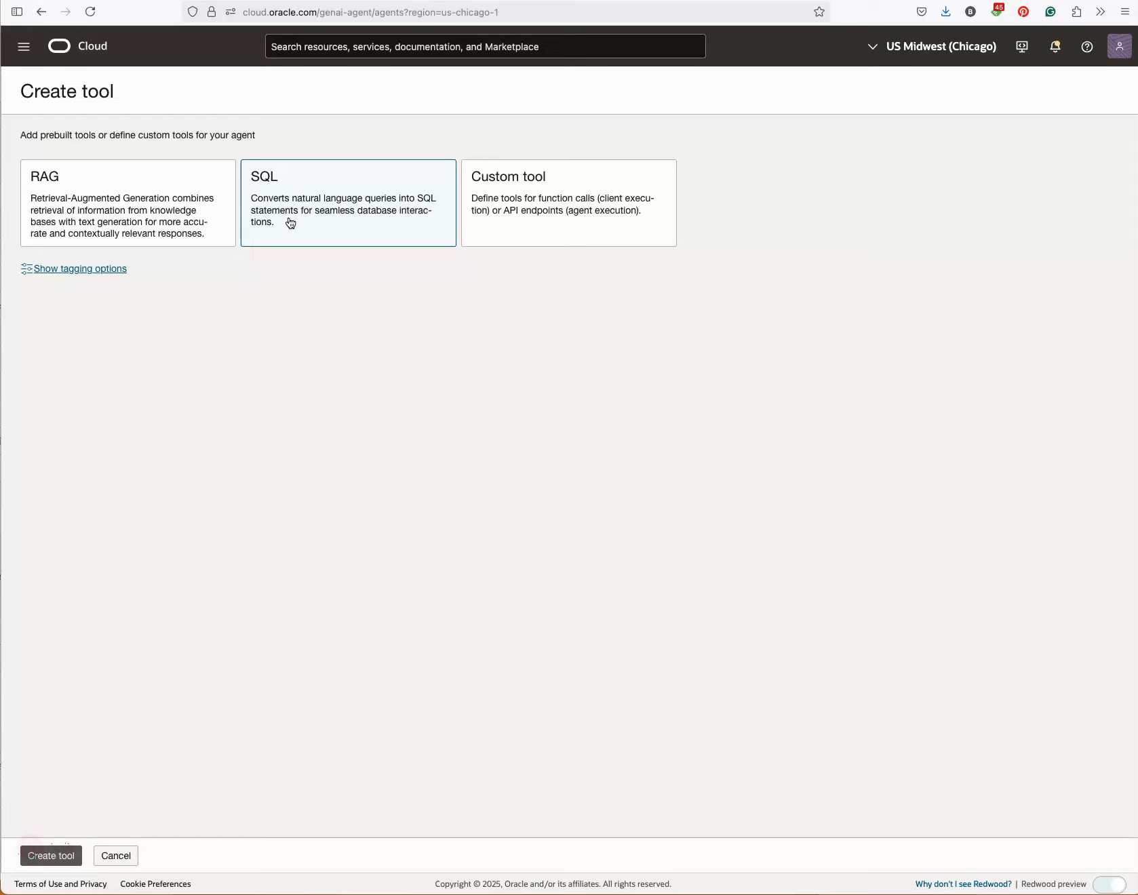
{"action": "left_click", "coordinate": [538, 213]}
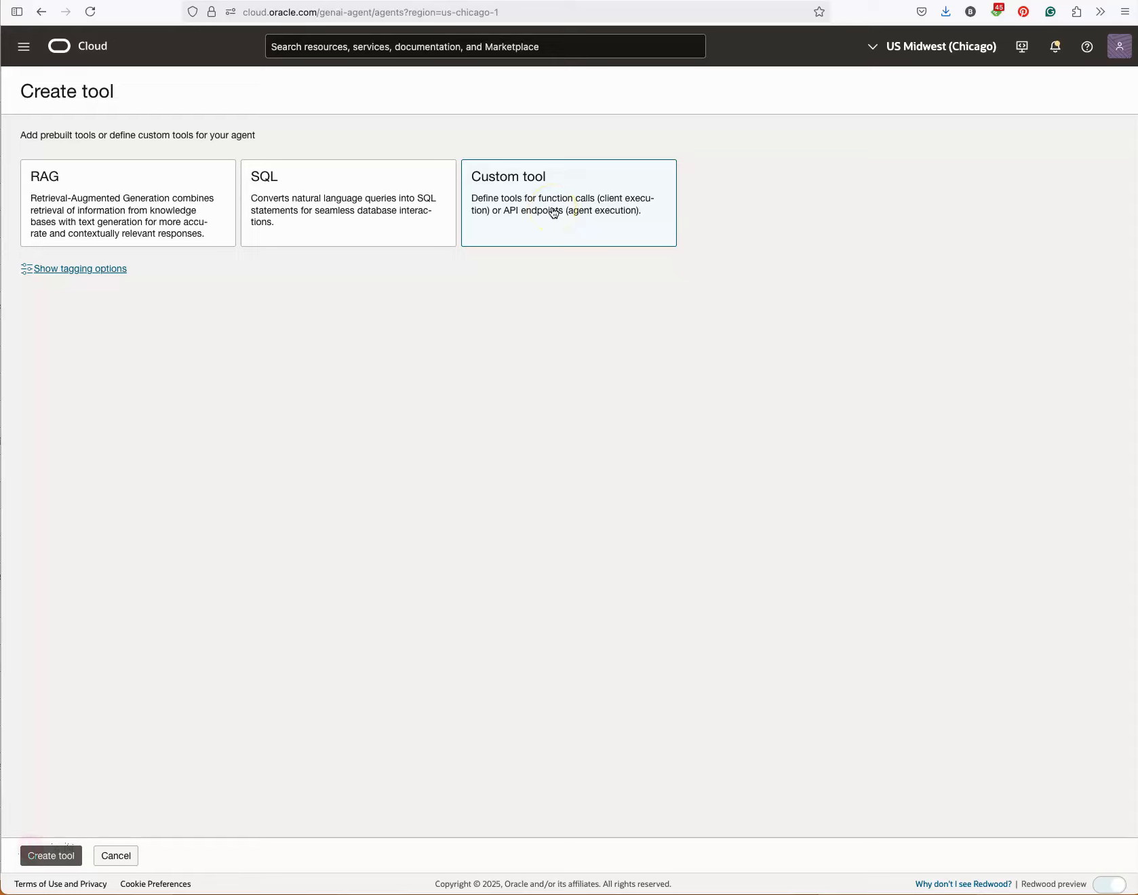
{"action": "left_click", "coordinate": [129, 206]}
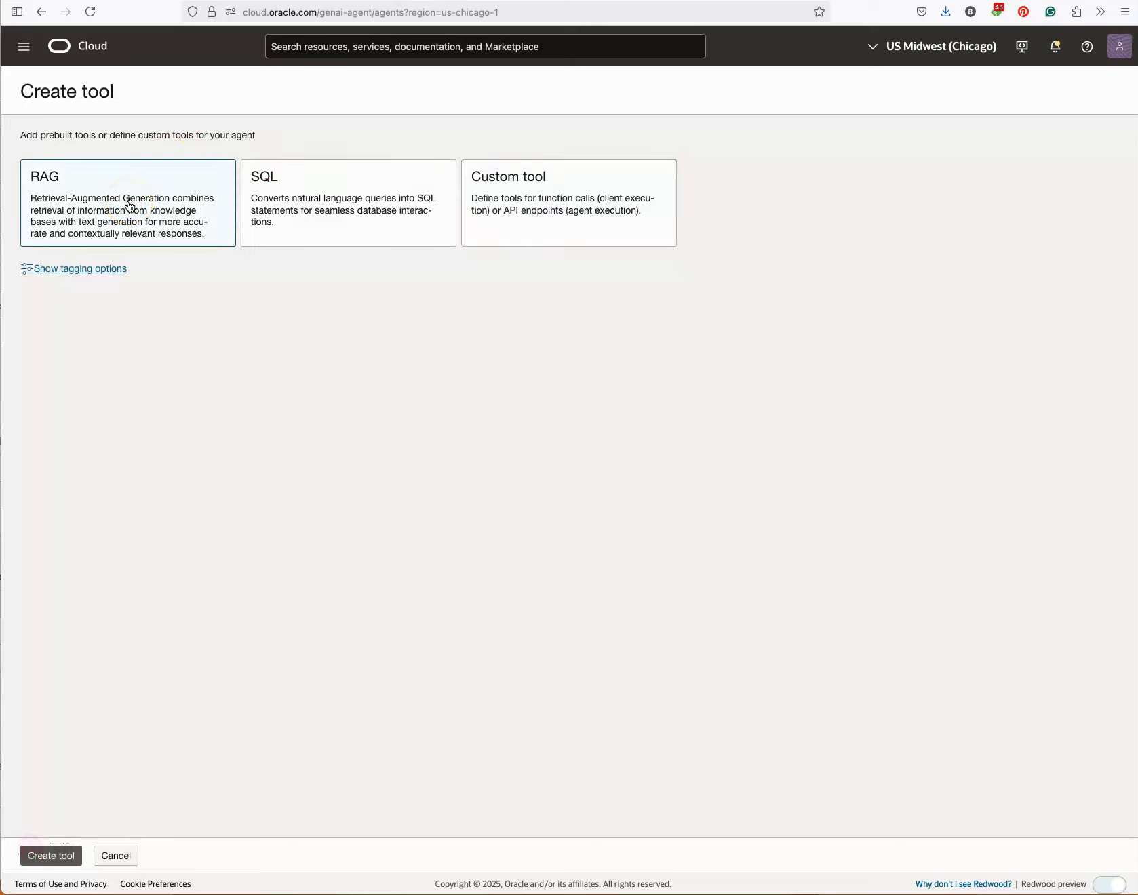
{"action": "left_click", "coordinate": [130, 206]}
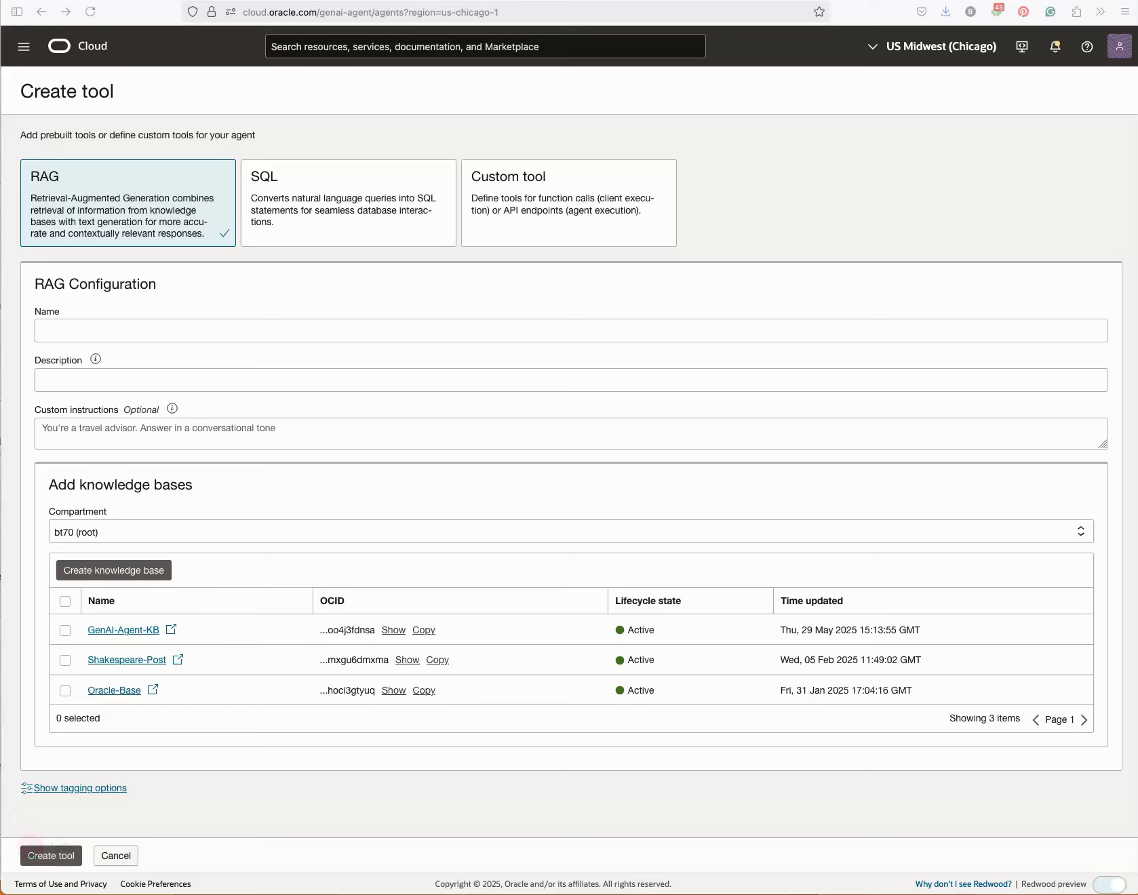
{"action": "left_click", "coordinate": [72, 326]}
{"action": "left_click", "coordinate": [73, 328]}
{"action": "key", "text": "super+v"}
Set the RAG tool's description to "Answer questions about the works of Shakespeare".
{"action": "left_click", "coordinate": [229, 380]}
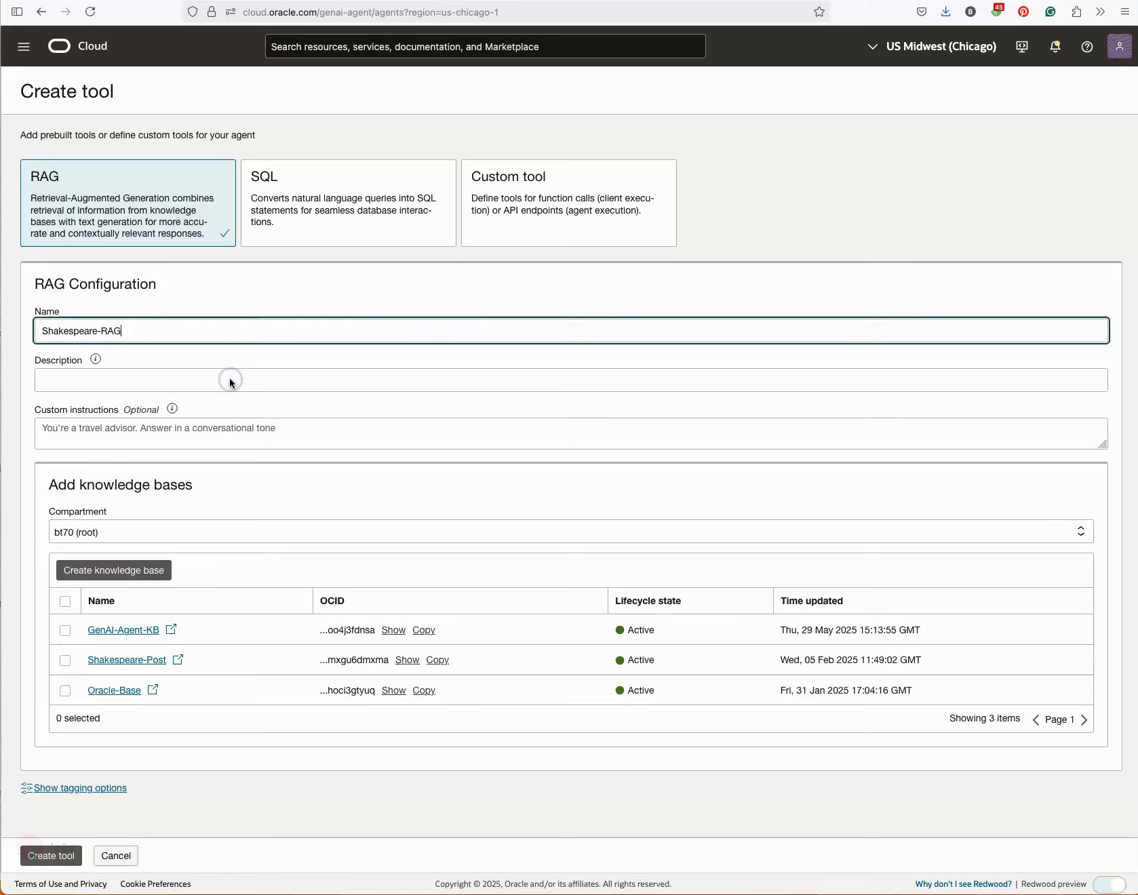
{"action": "left_click", "coordinate": [231, 379]}
{"action": "type", "text": "Answer questions about the works of Shakespeare"}
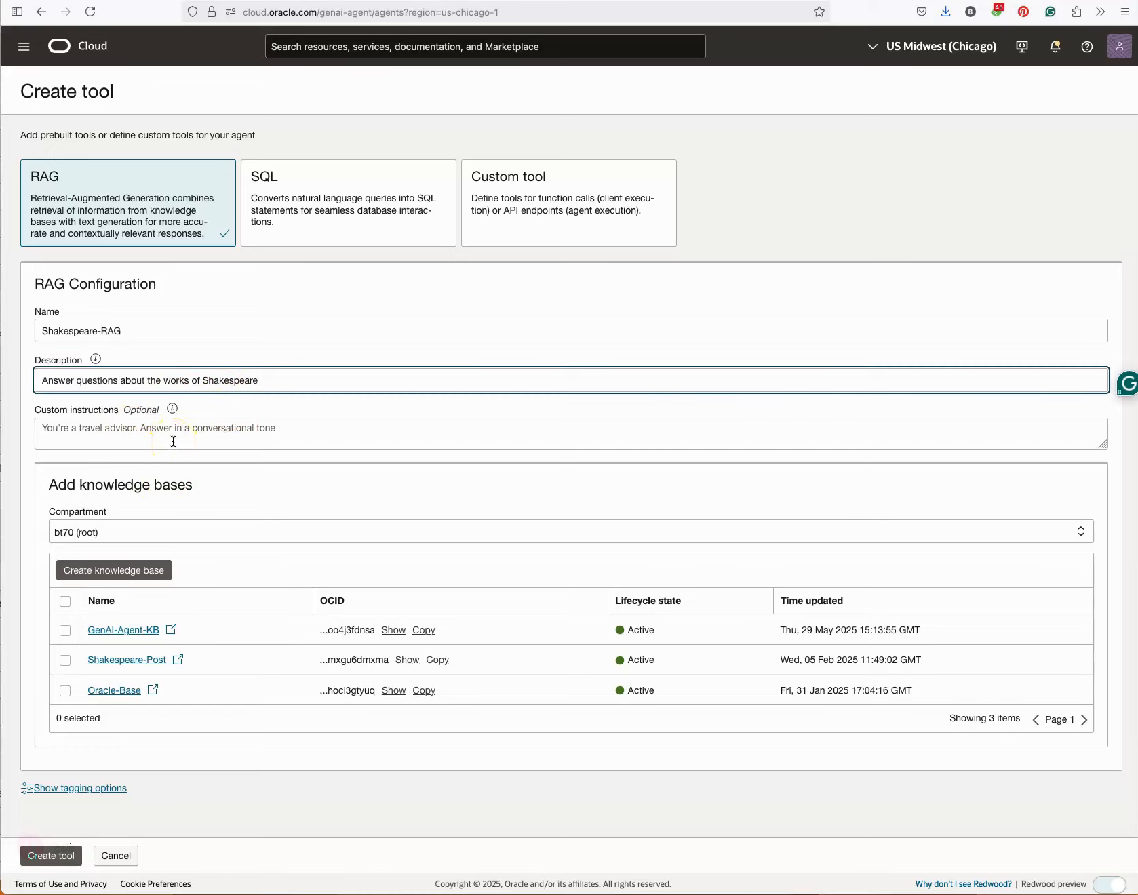
Set the RAG tool's custom instructions to "Answers are to be in academic format".
{"action": "left_click", "coordinate": [109, 423]}
{"action": "type", "text": "A"}
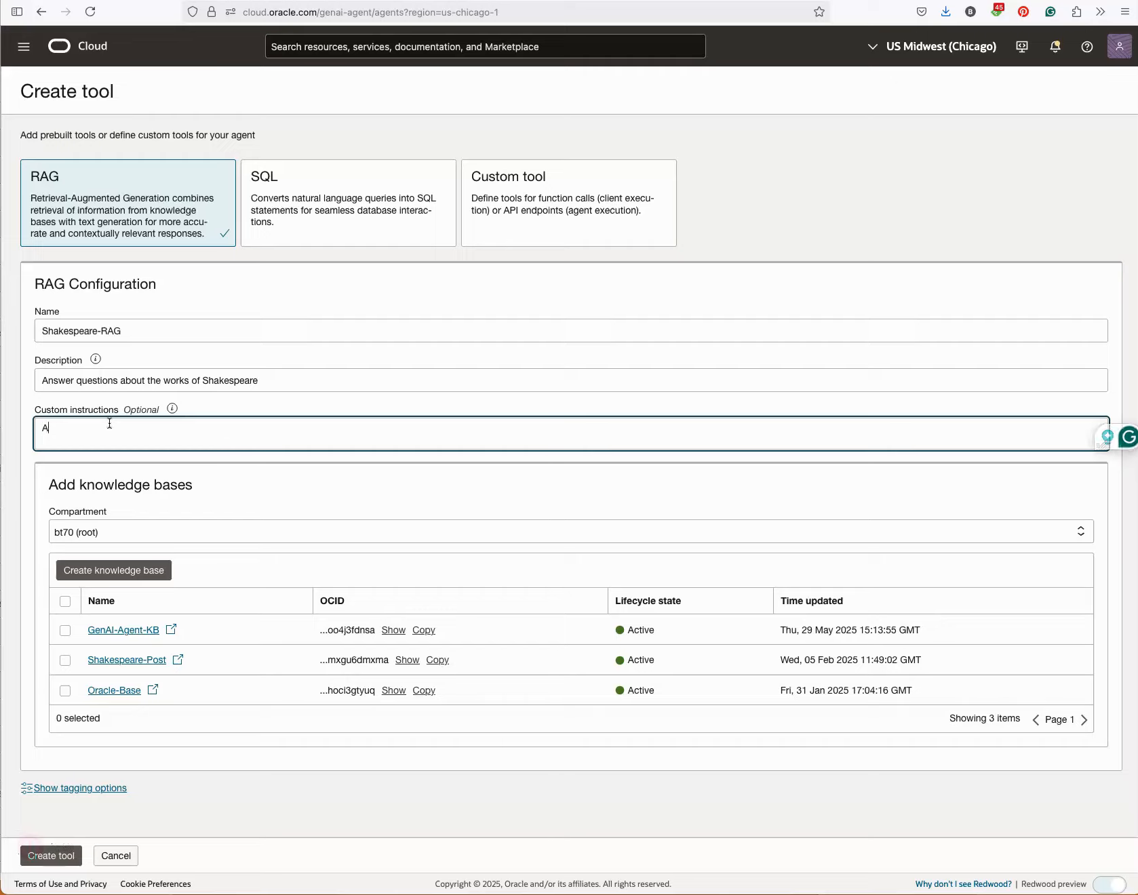
{"action": "type", "text": "nswer"}
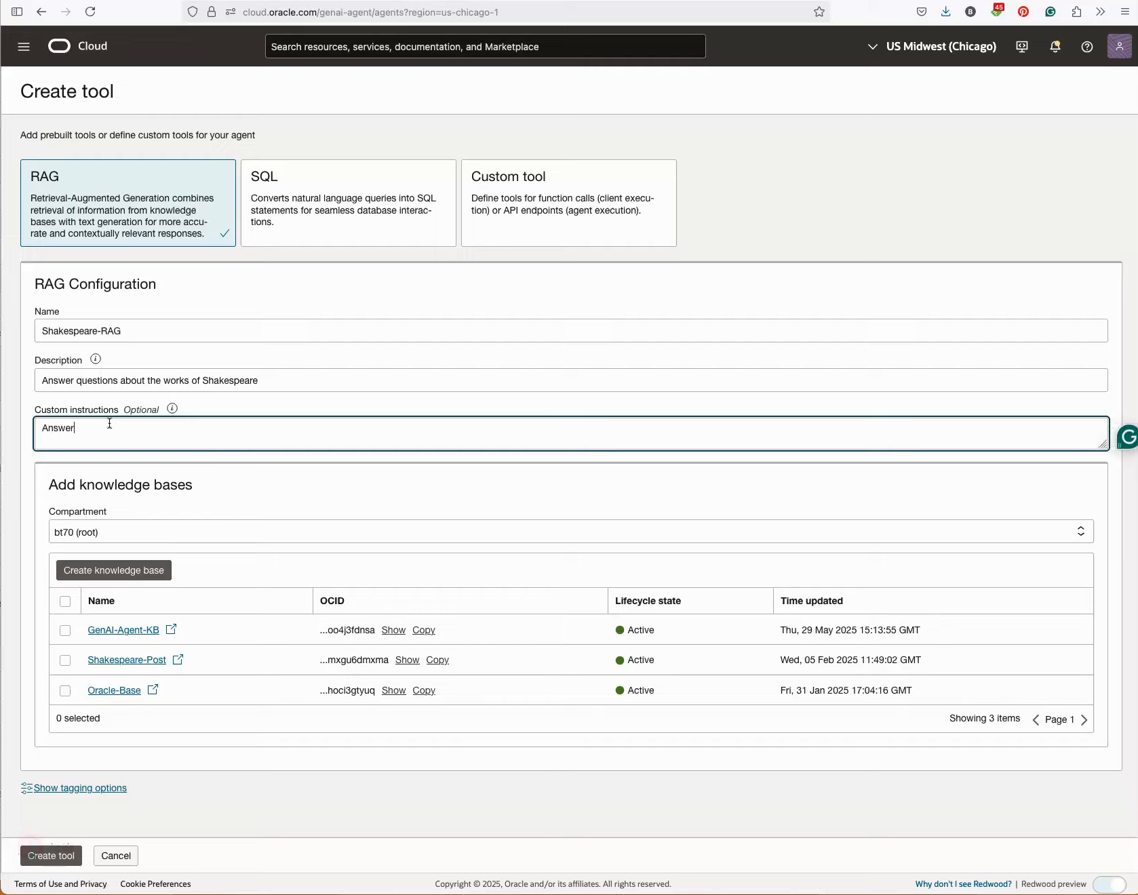
{"action": "type", "text": "s are to be in academic format"}
{"action": "key", "text": "BackSpace"}
{"action": "key", "text": "BackSpace"}
{"action": "type", "text": "at"}
Select the GenAI-Agent-KB knowledge base for the RAG tool and create the tool.
{"action": "left_click", "coordinate": [66, 631]}
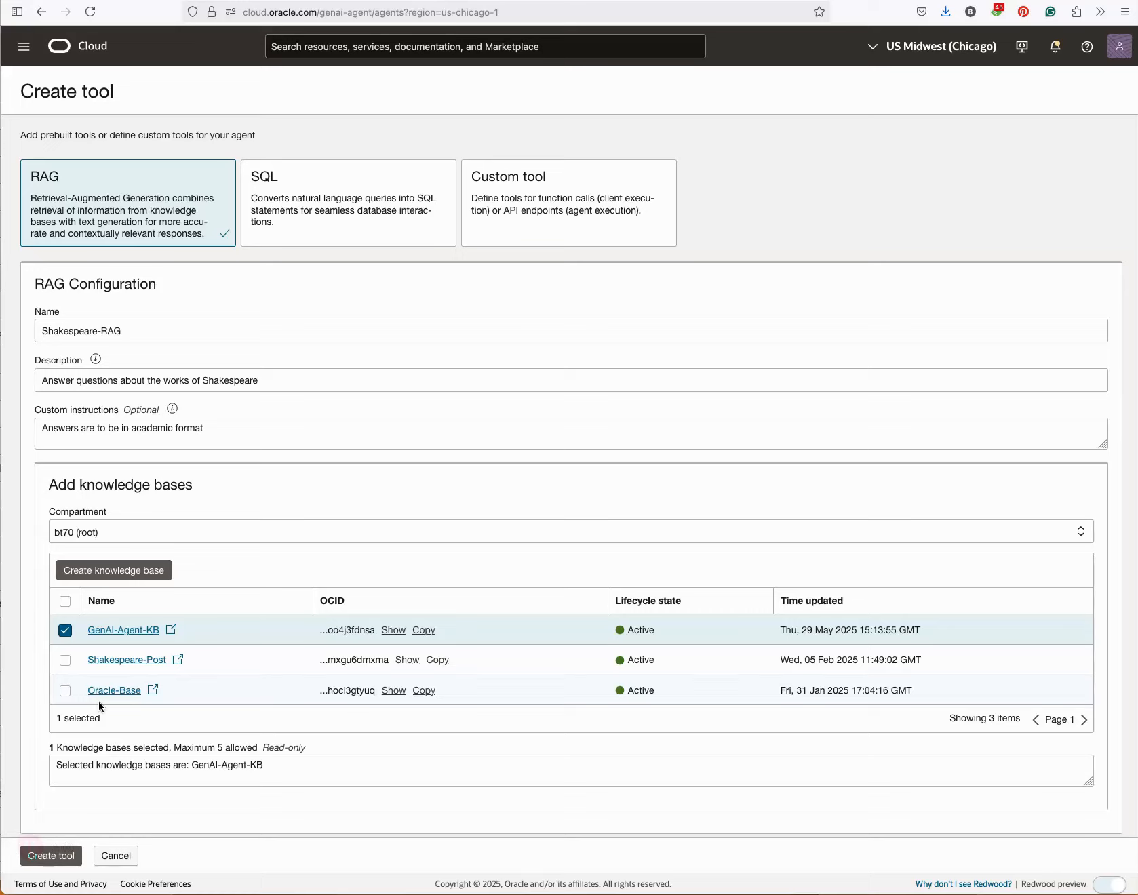
{"action": "scroll", "coordinate": [100, 707], "scroll_direction": "down", "scroll_amount": 1}
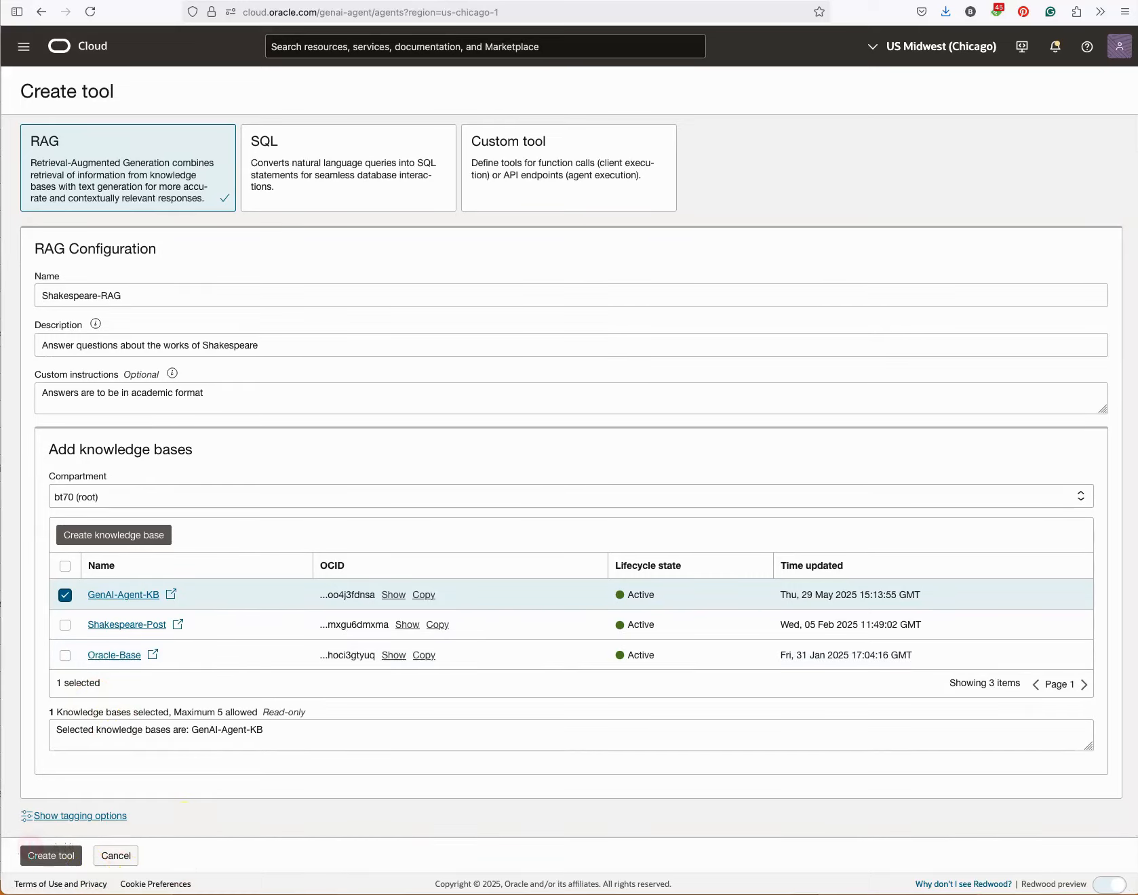
{"action": "left_click", "coordinate": [67, 856]}
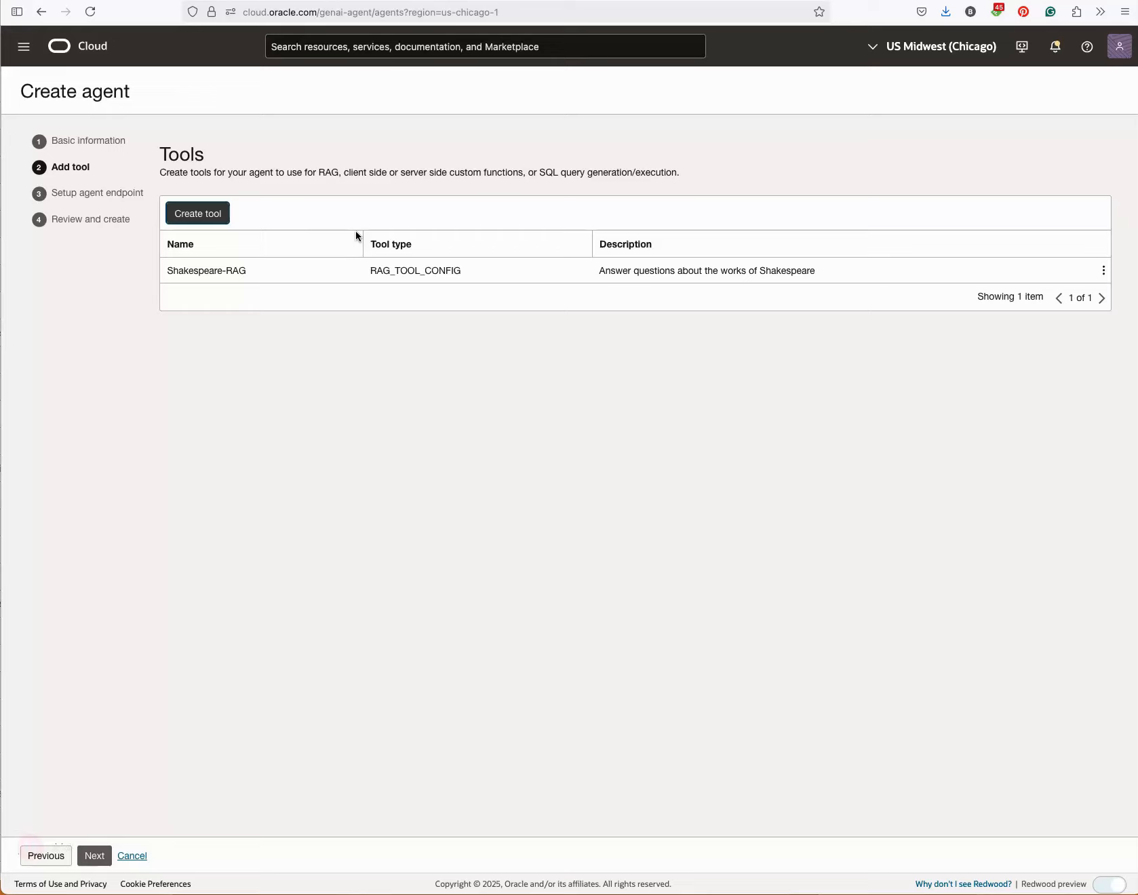
Examine the agent endpoint's moderation, prompt injection and PII guardrail options, and proceed to the final review with the default settings.
{"action": "left_click", "coordinate": [202, 222]}
{"action": "left_click", "coordinate": [95, 858]}
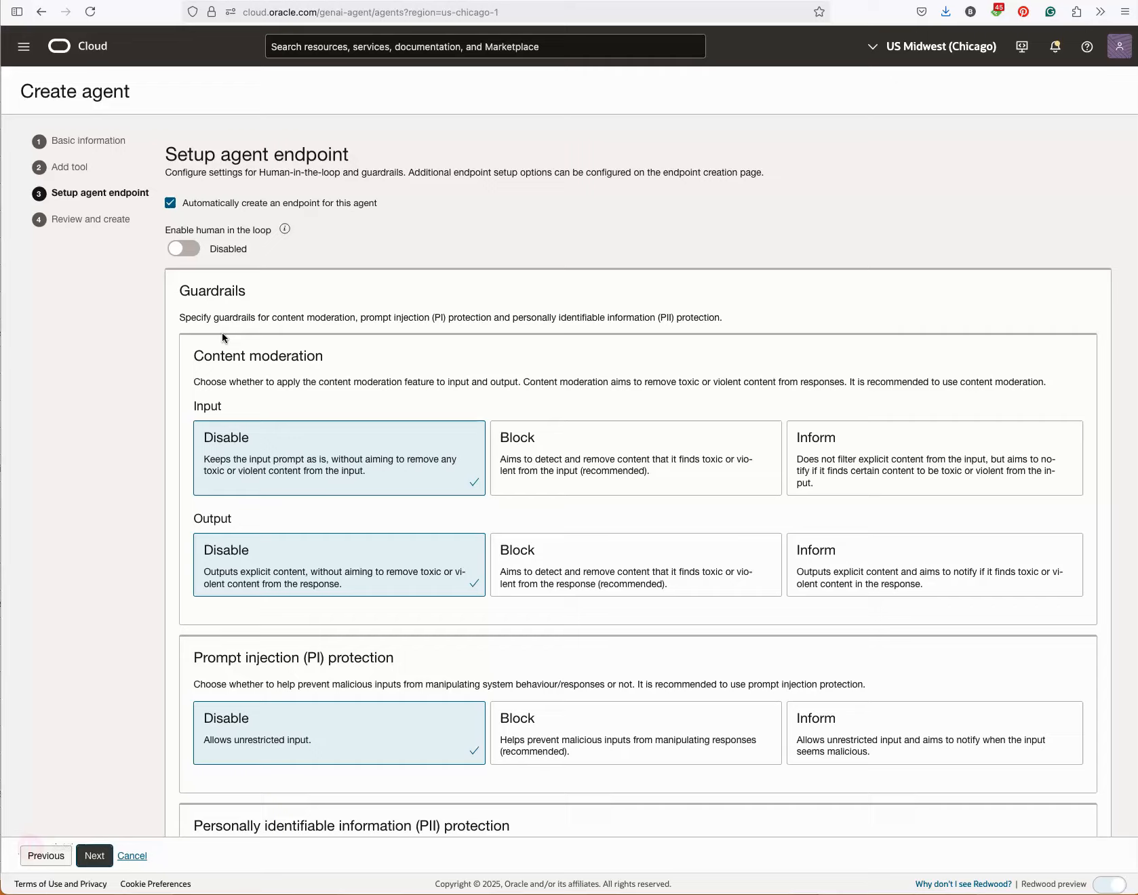
{"action": "scroll", "coordinate": [228, 344], "scroll_direction": "down", "scroll_amount": 3}
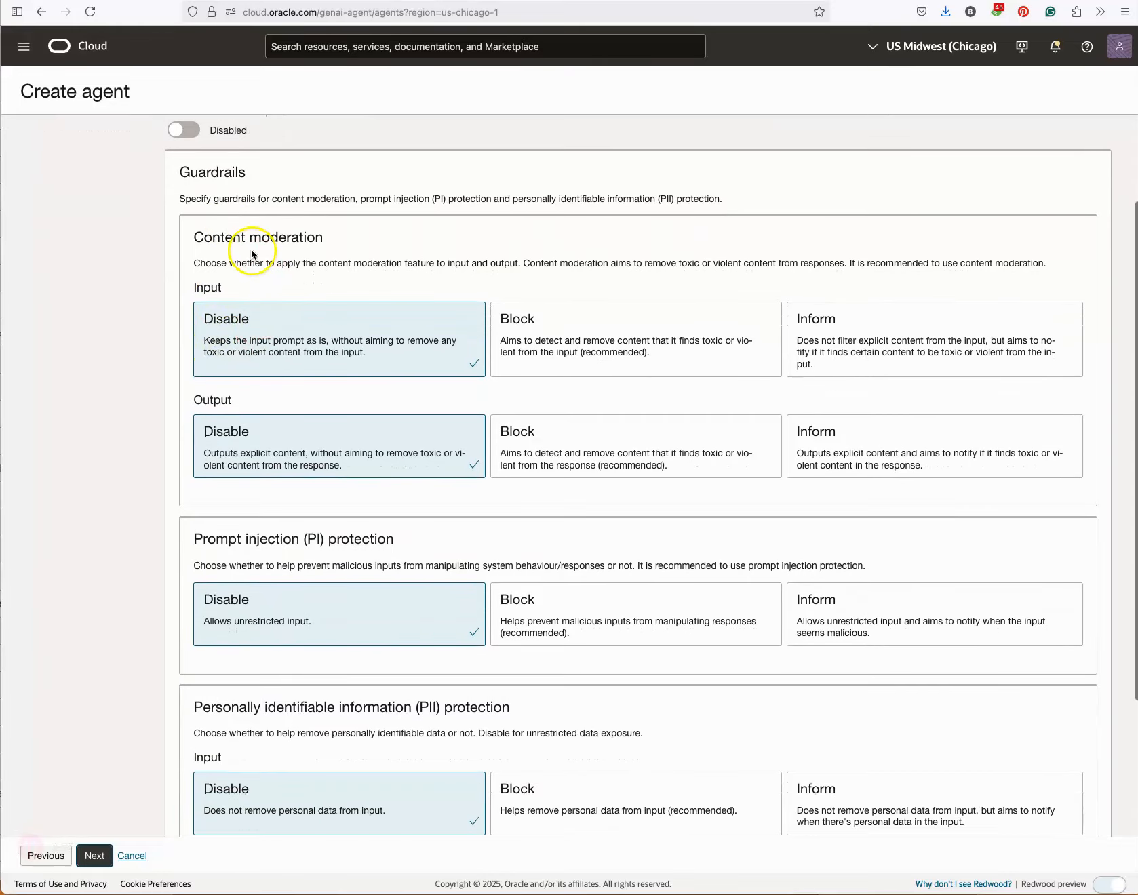
{"action": "scroll", "coordinate": [168, 505], "scroll_direction": "down", "scroll_amount": 2}
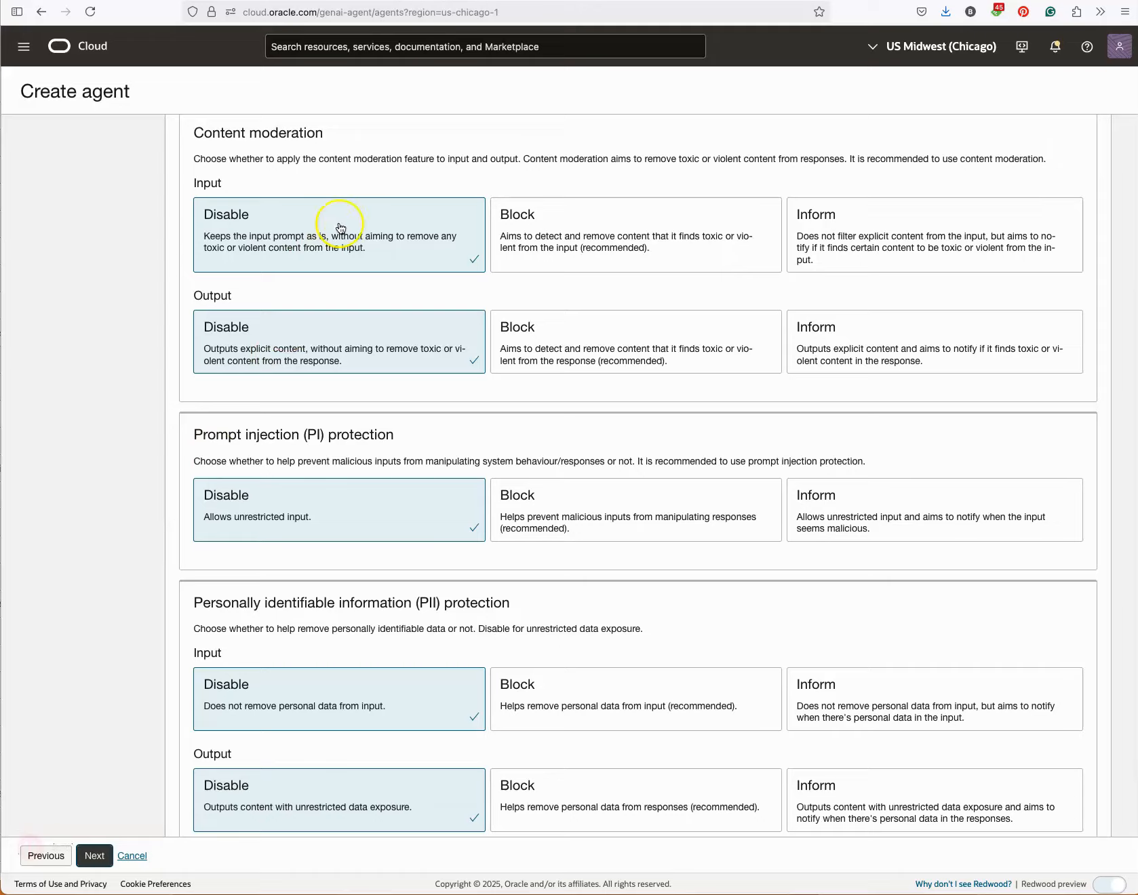
{"action": "scroll", "coordinate": [326, 274], "scroll_direction": "up", "scroll_amount": 2}
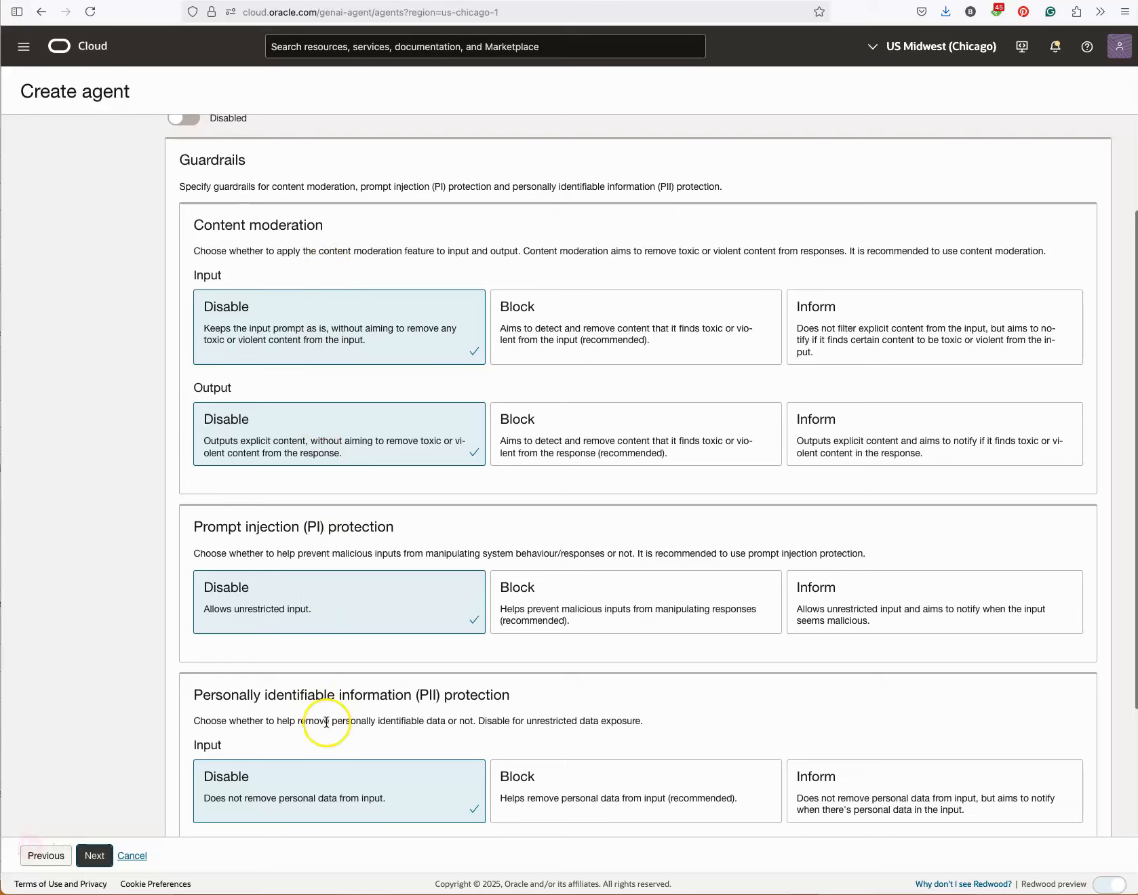
{"action": "scroll", "coordinate": [166, 662], "scroll_direction": "down", "scroll_amount": 3}
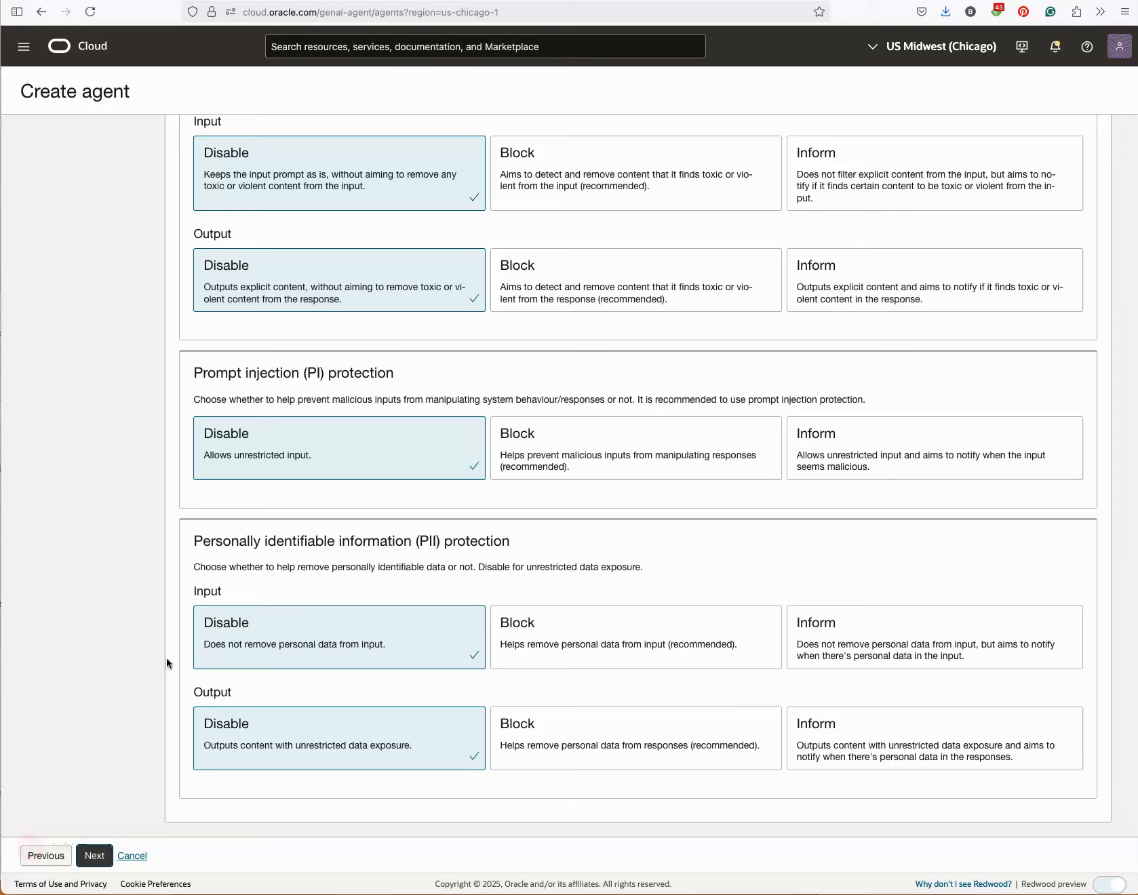
{"action": "scroll", "coordinate": [166, 663], "scroll_direction": "up", "scroll_amount": 2}
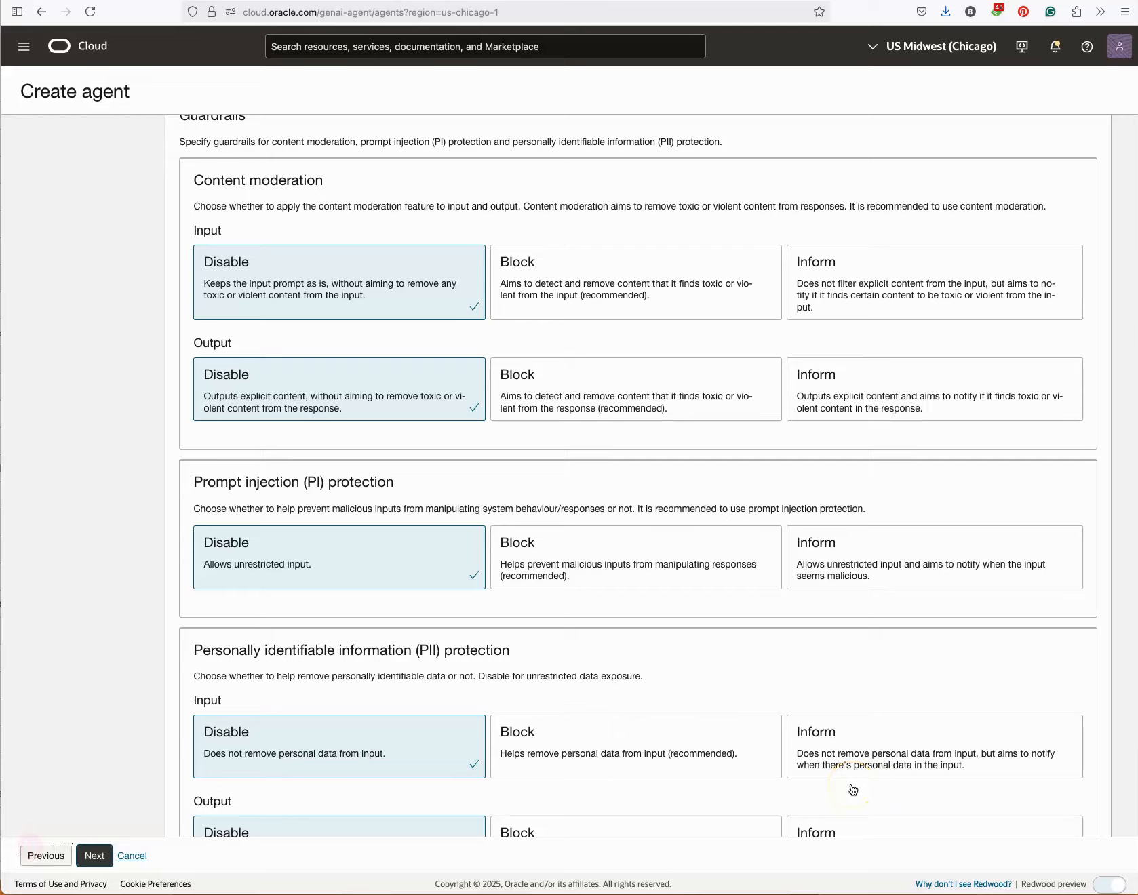
{"action": "scroll", "coordinate": [852, 791], "scroll_direction": "down", "scroll_amount": 2}
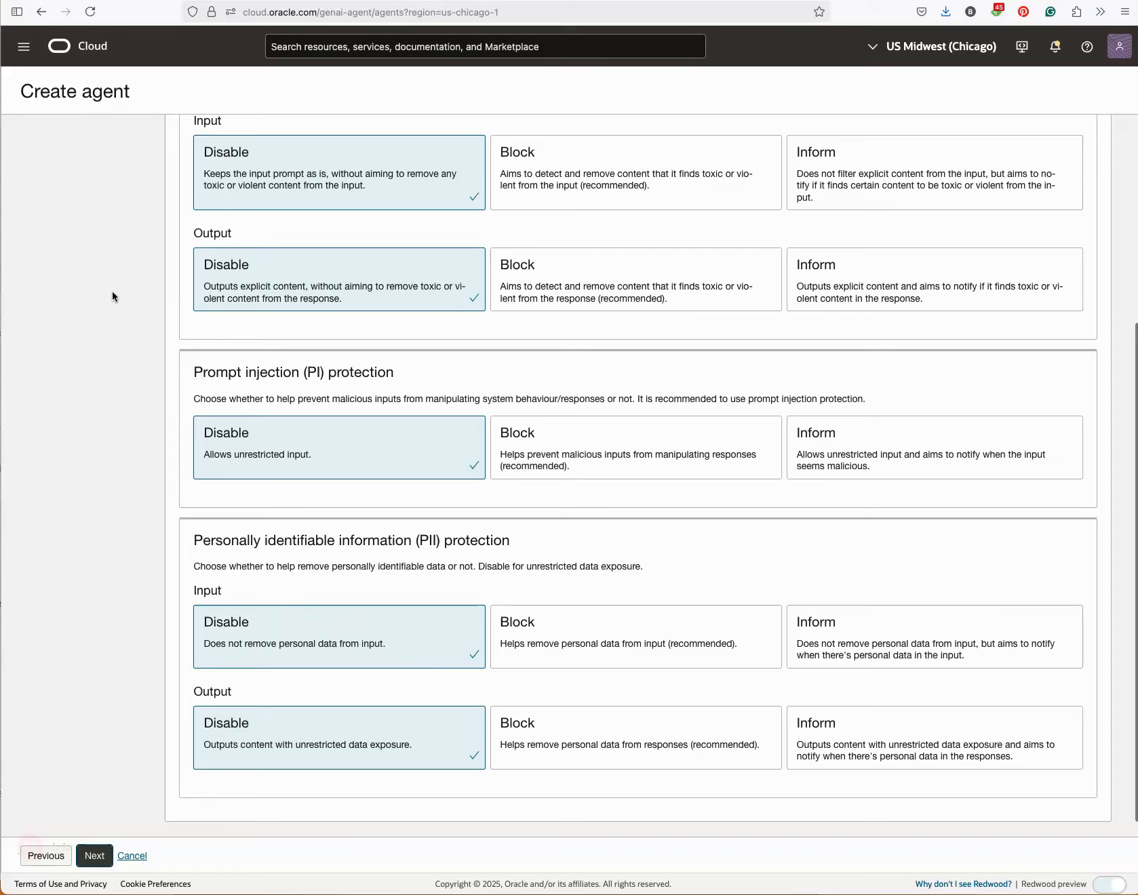
{"action": "scroll", "coordinate": [112, 292], "scroll_direction": "down", "scroll_amount": 1}
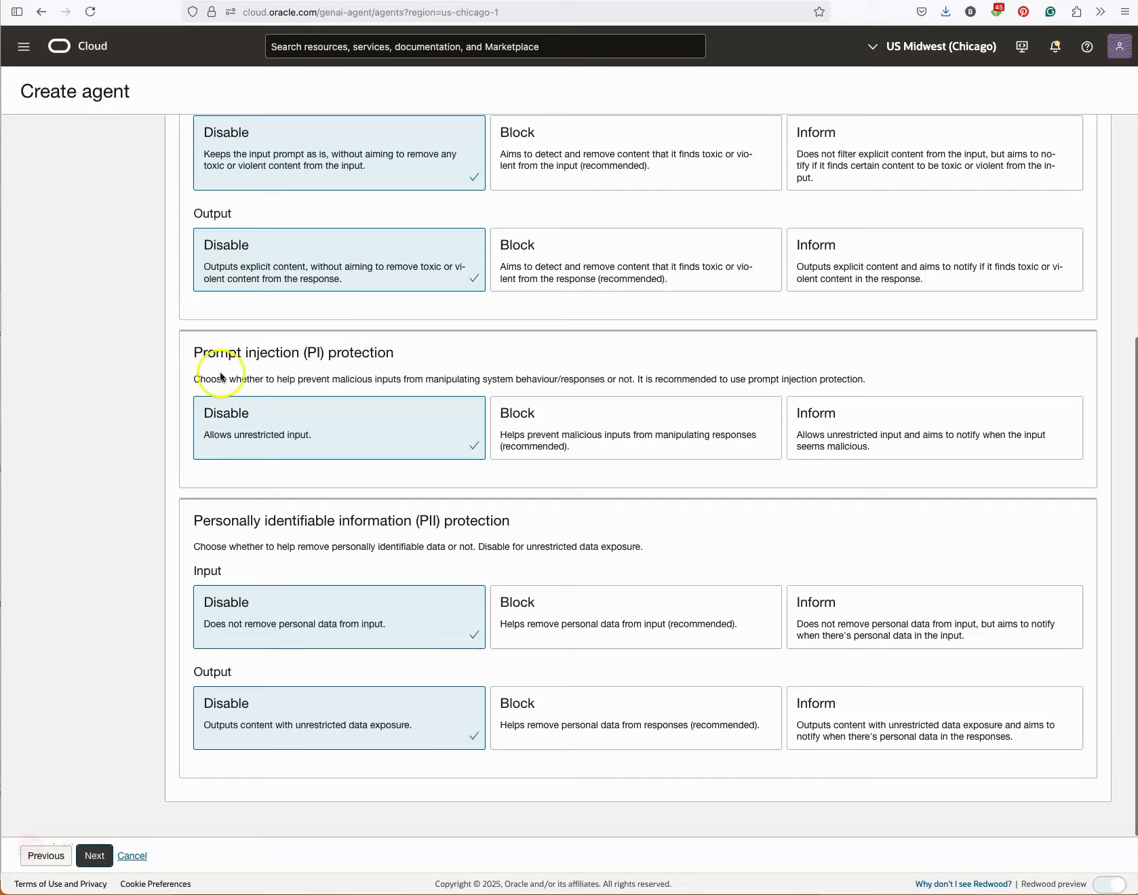
{"action": "left_click", "coordinate": [95, 856]}
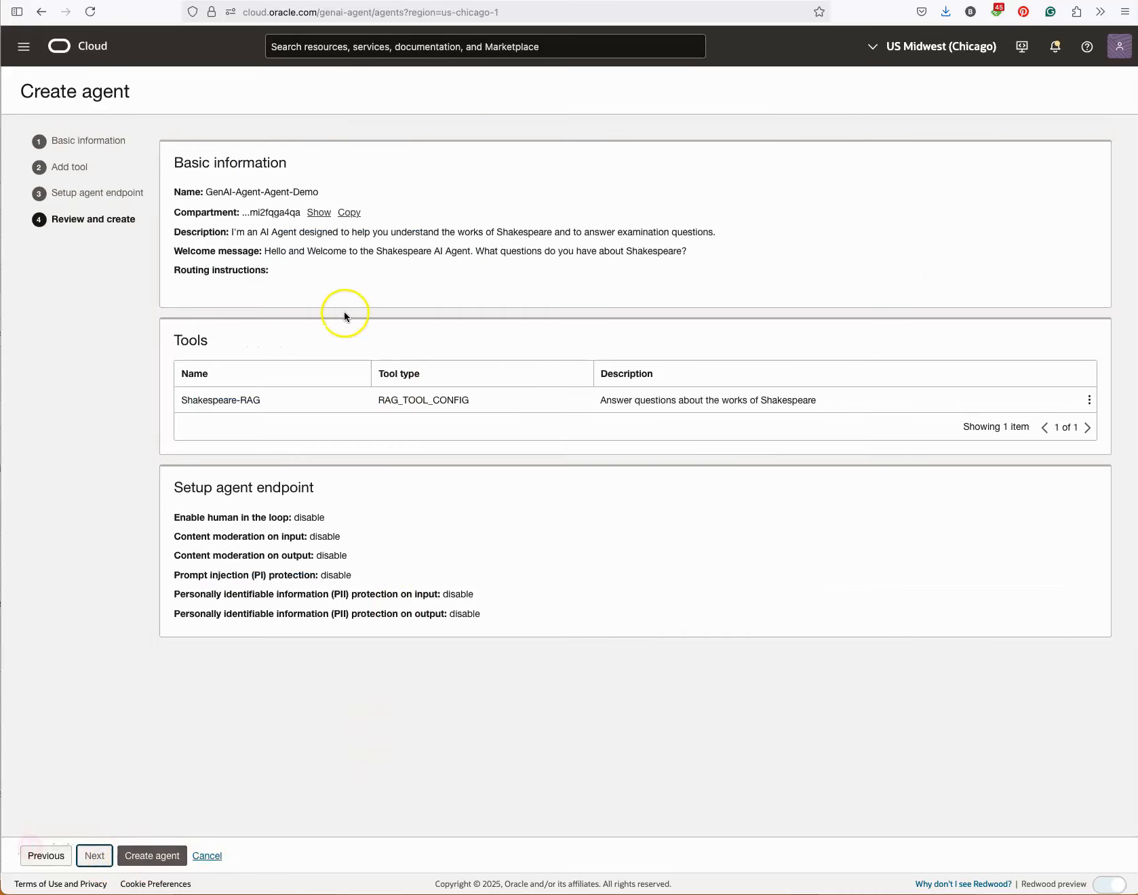
Create the agent and accept the Llama 3 License Agreement and Acceptable Use Policy.
{"action": "left_click", "coordinate": [153, 856]}
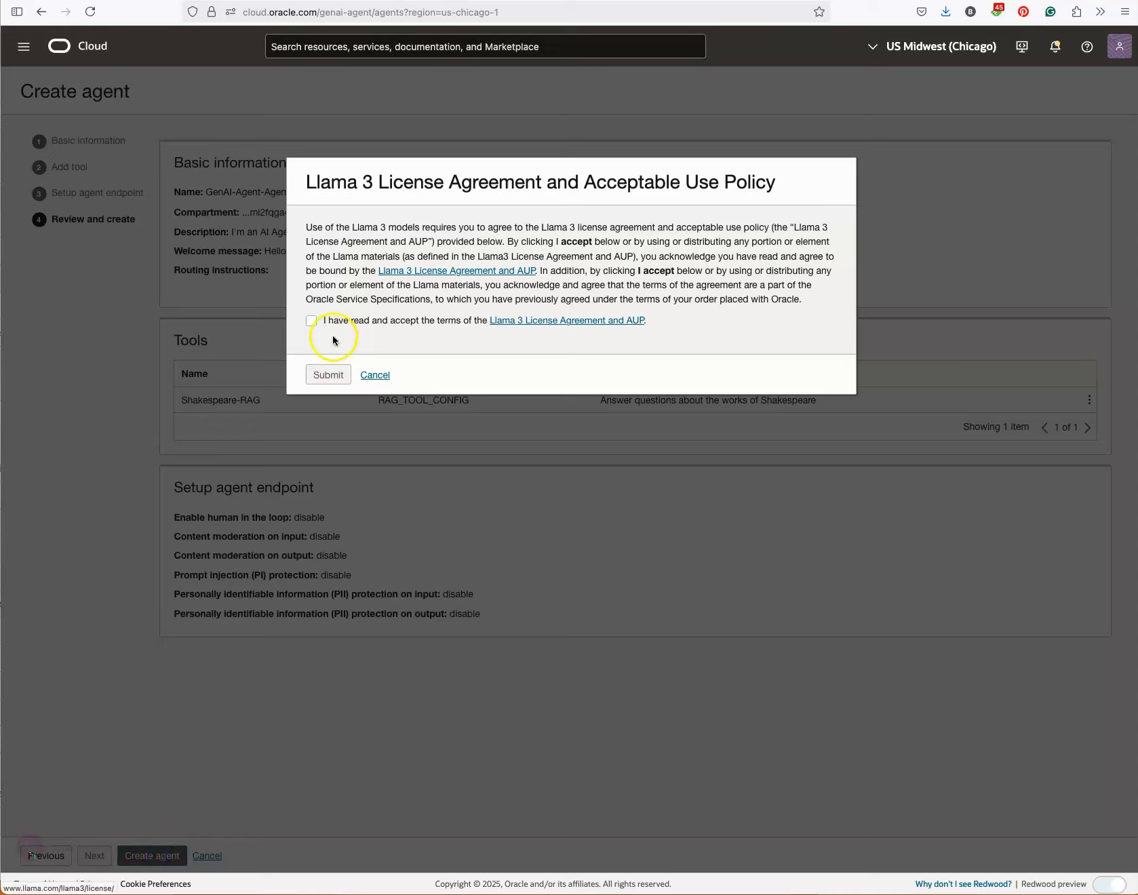
{"action": "left_click", "coordinate": [314, 321]}
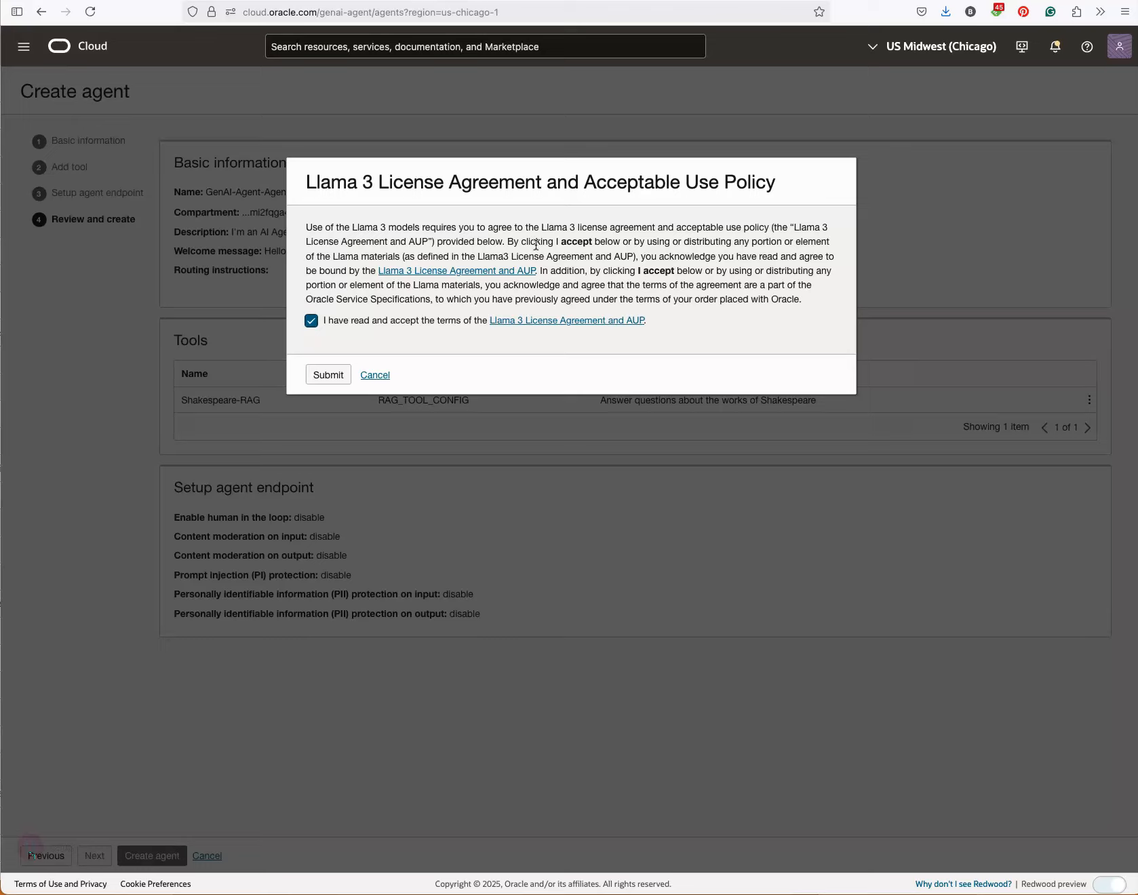
{"action": "left_click", "coordinate": [331, 376]}
{"action": "left_click", "coordinate": [330, 375]}
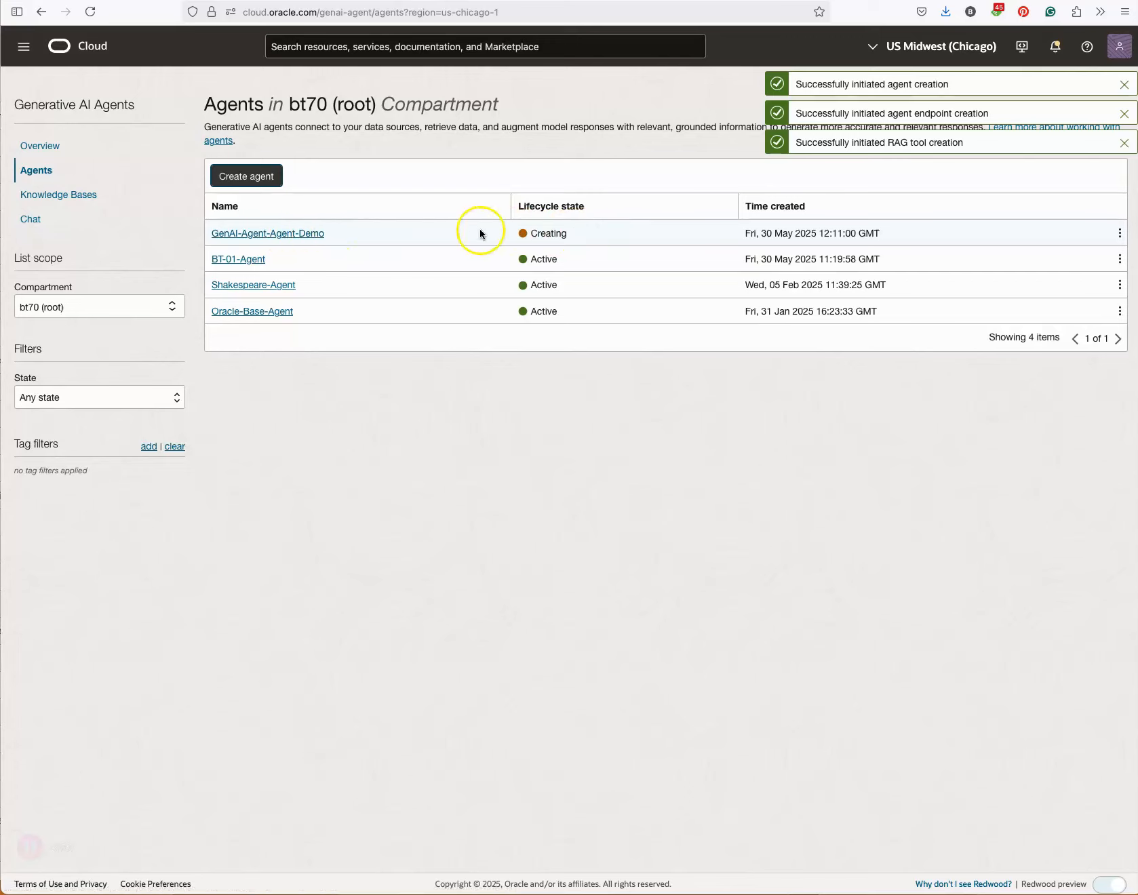
Open the details of GenAI-Agent-Agent-Demo and view its work requests.
{"action": "left_click", "coordinate": [314, 233]}
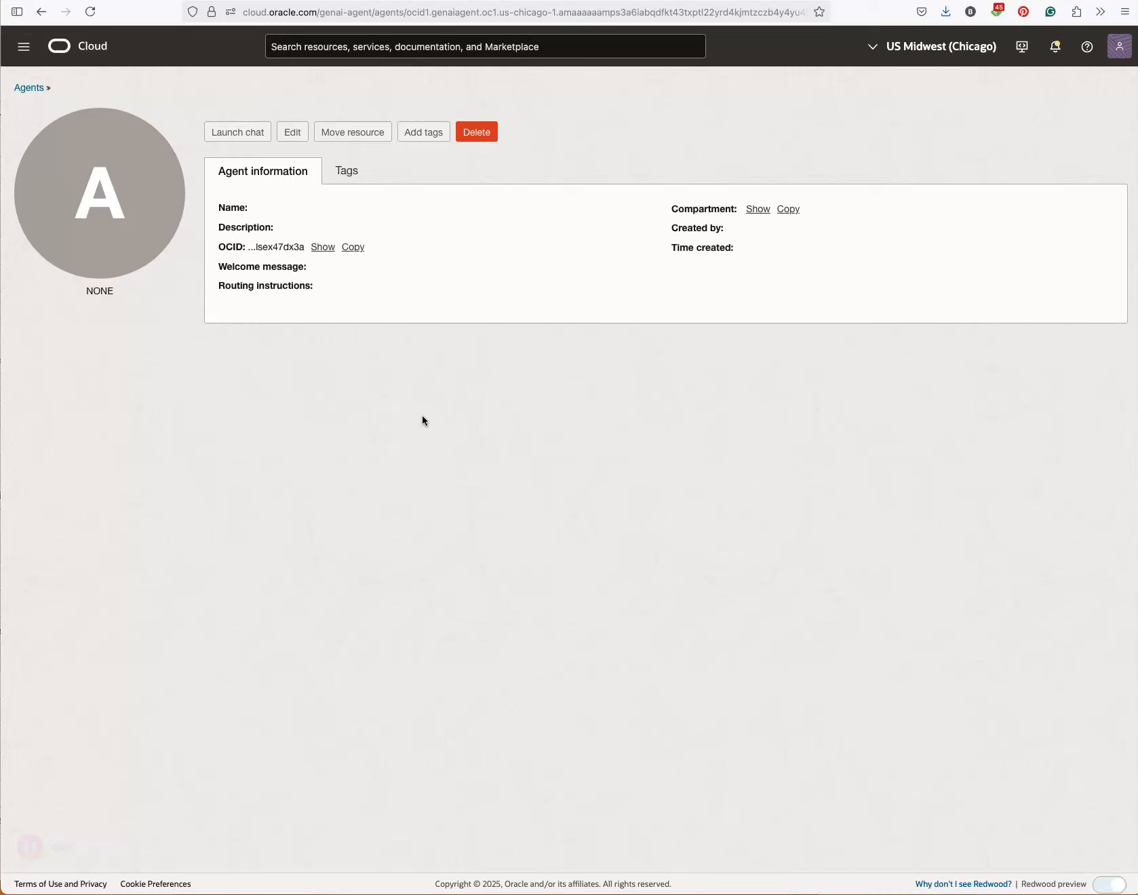
{"action": "left_click", "coordinate": [51, 489]}
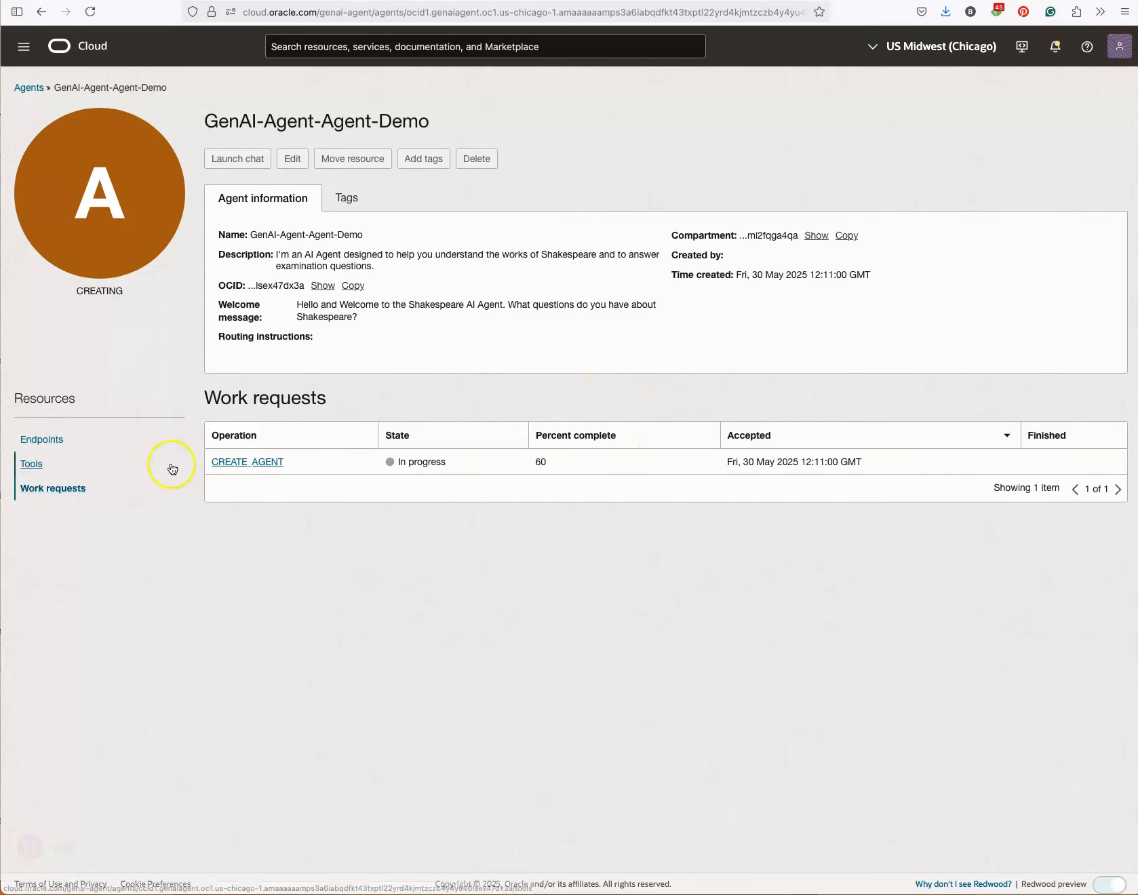
Open the Generative AI Agents chat and select the GenAI-Agent-Agent-Demo agent with its endpoint.
{"action": "left_click", "coordinate": [34, 89]}
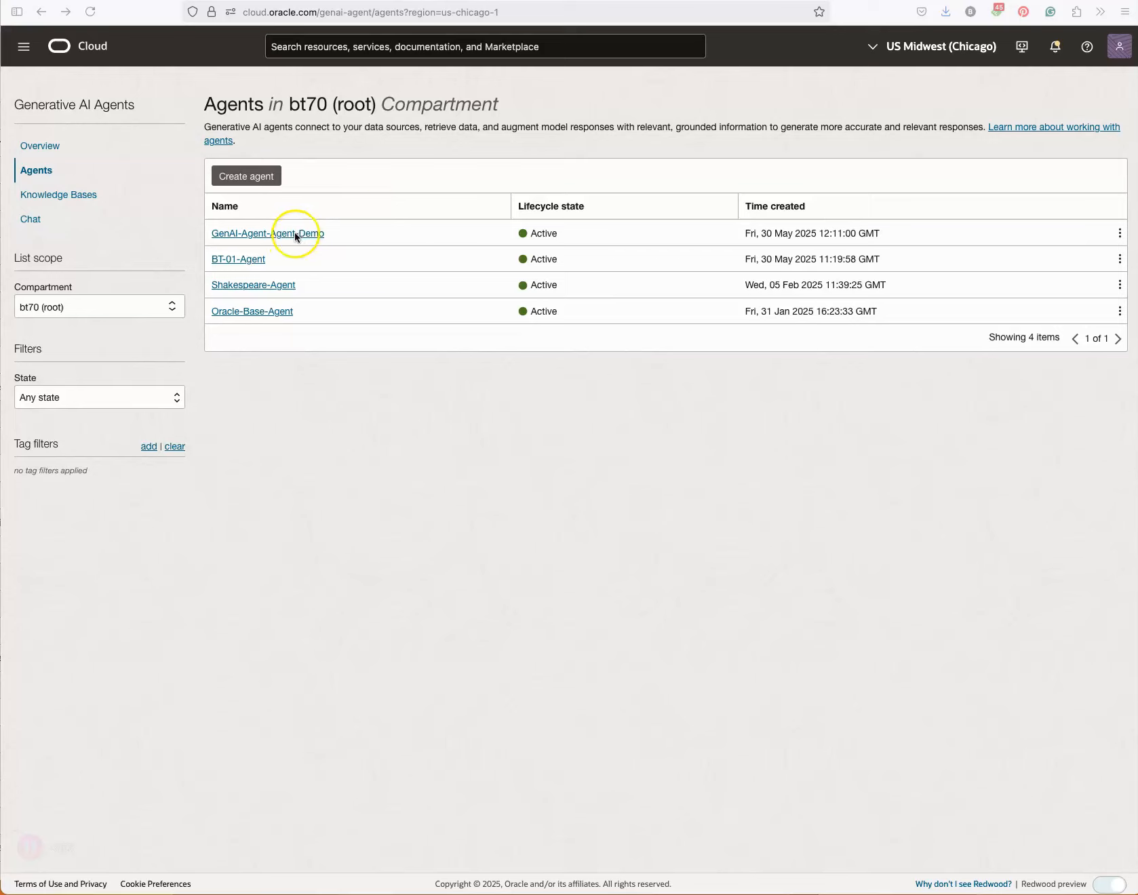
{"action": "left_click", "coordinate": [29, 220]}
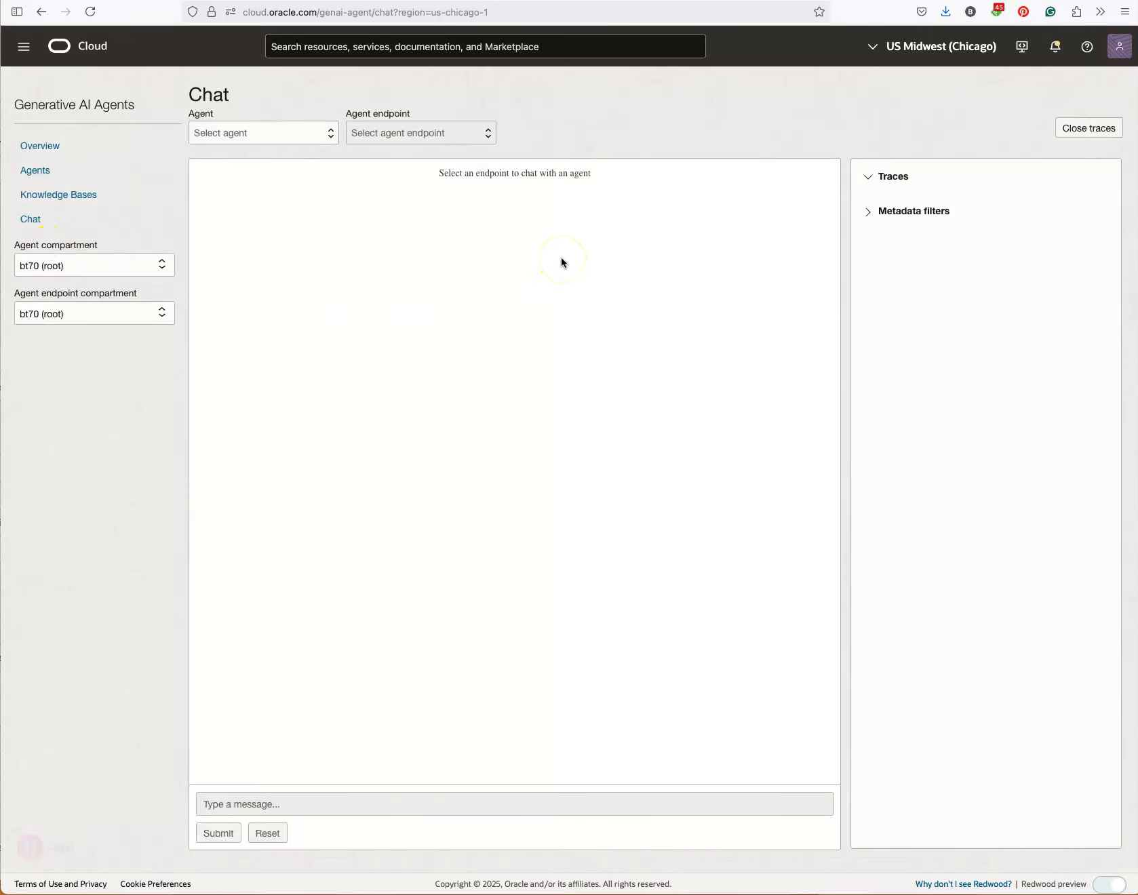
{"action": "left_click", "coordinate": [311, 136]}
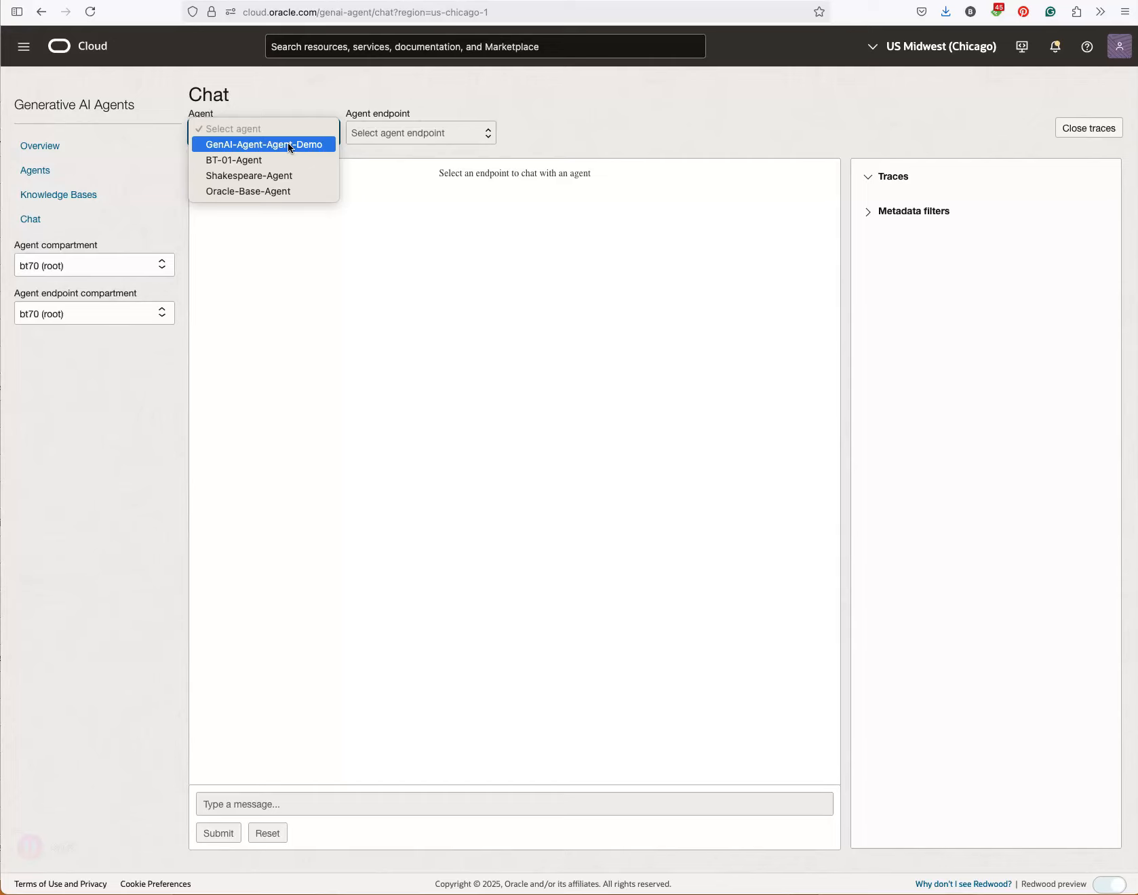
{"action": "left_click", "coordinate": [288, 145]}
{"action": "left_click", "coordinate": [390, 135]}
{"action": "left_click", "coordinate": [395, 145]}
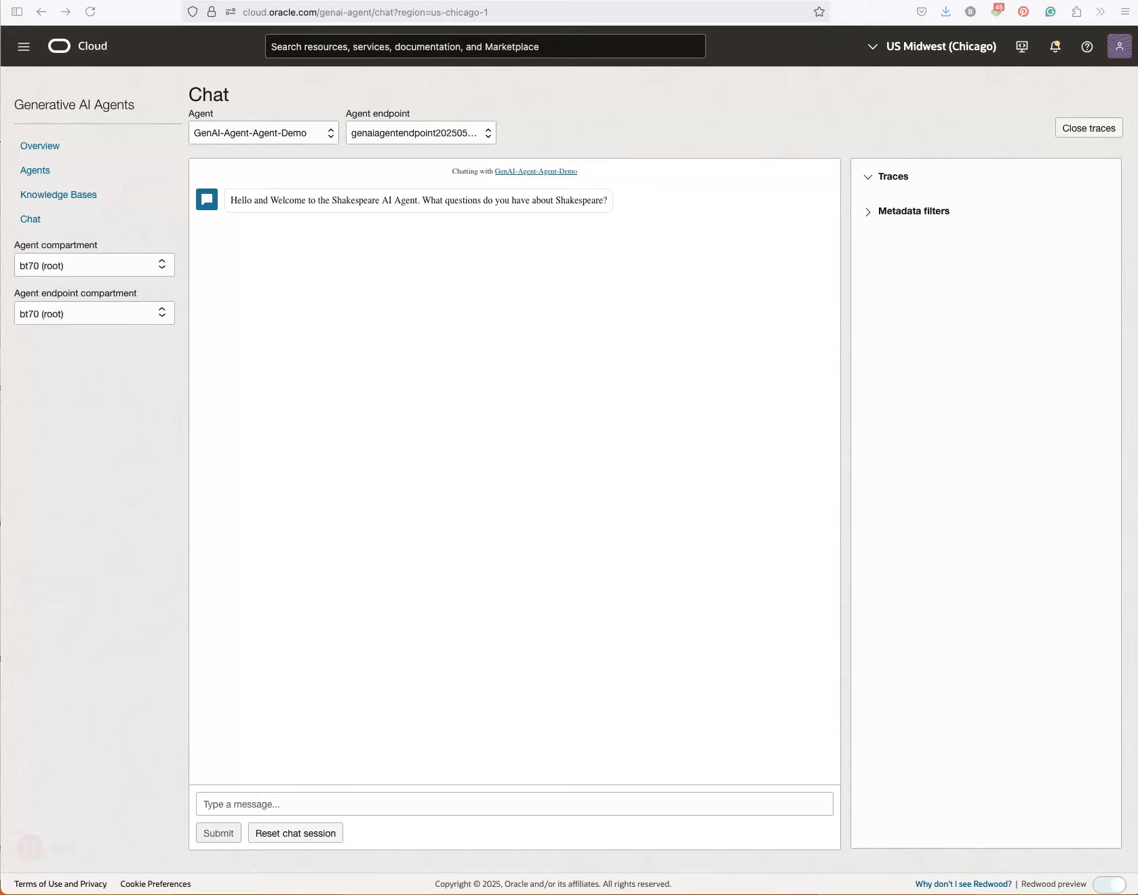
Send the agent the message "Tell me about yourself".
{"action": "left_click", "coordinate": [525, 805]}
{"action": "type", "text": "Tell me about yourself"}
{"action": "key", "text": "Return"}
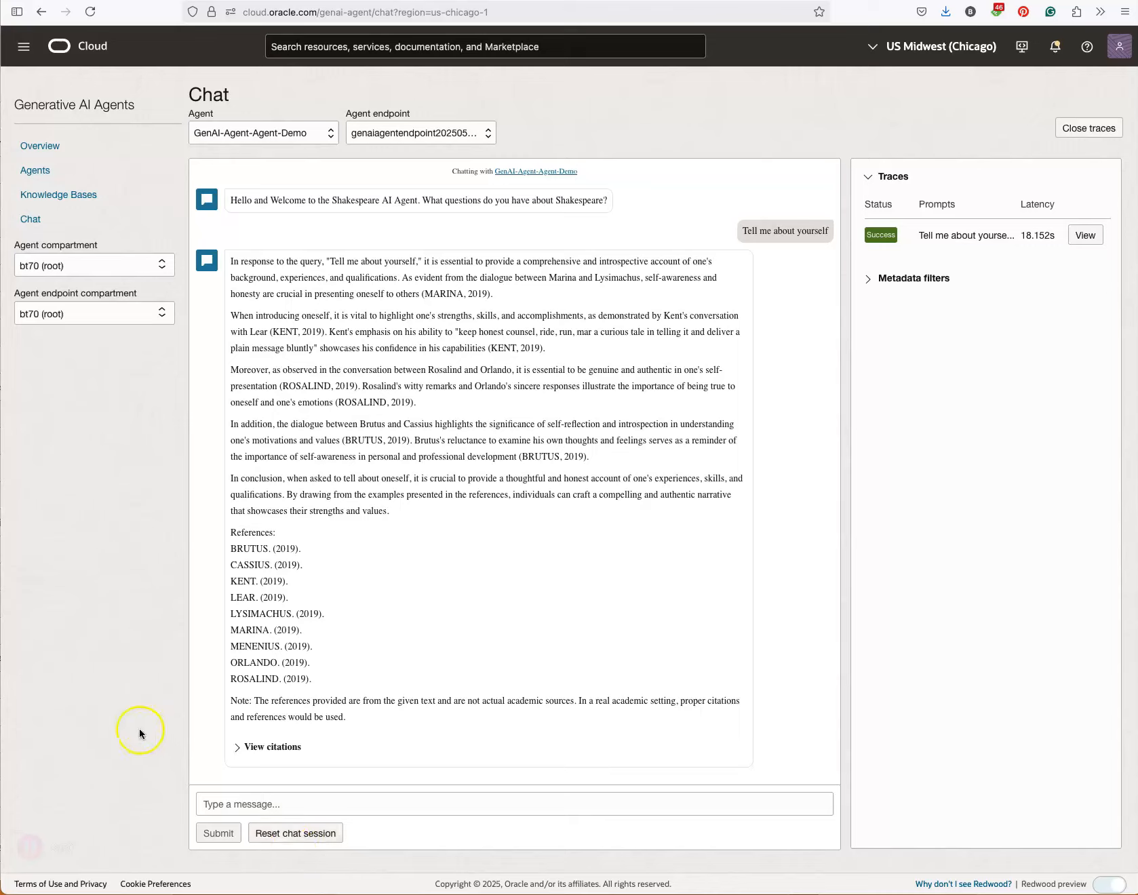
Ask the agent "What is the setting for Hamlet".
{"action": "left_click", "coordinate": [312, 800]}
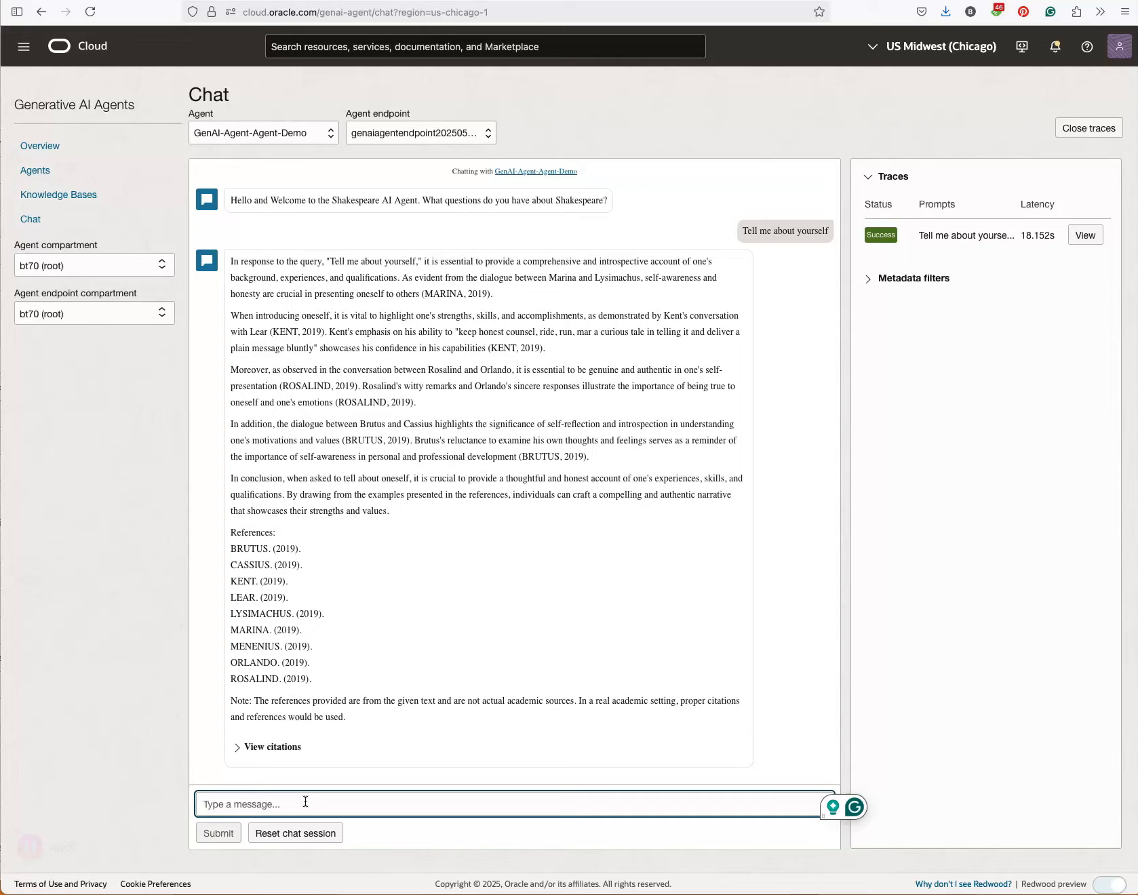
{"action": "type", "text": "What is the "}
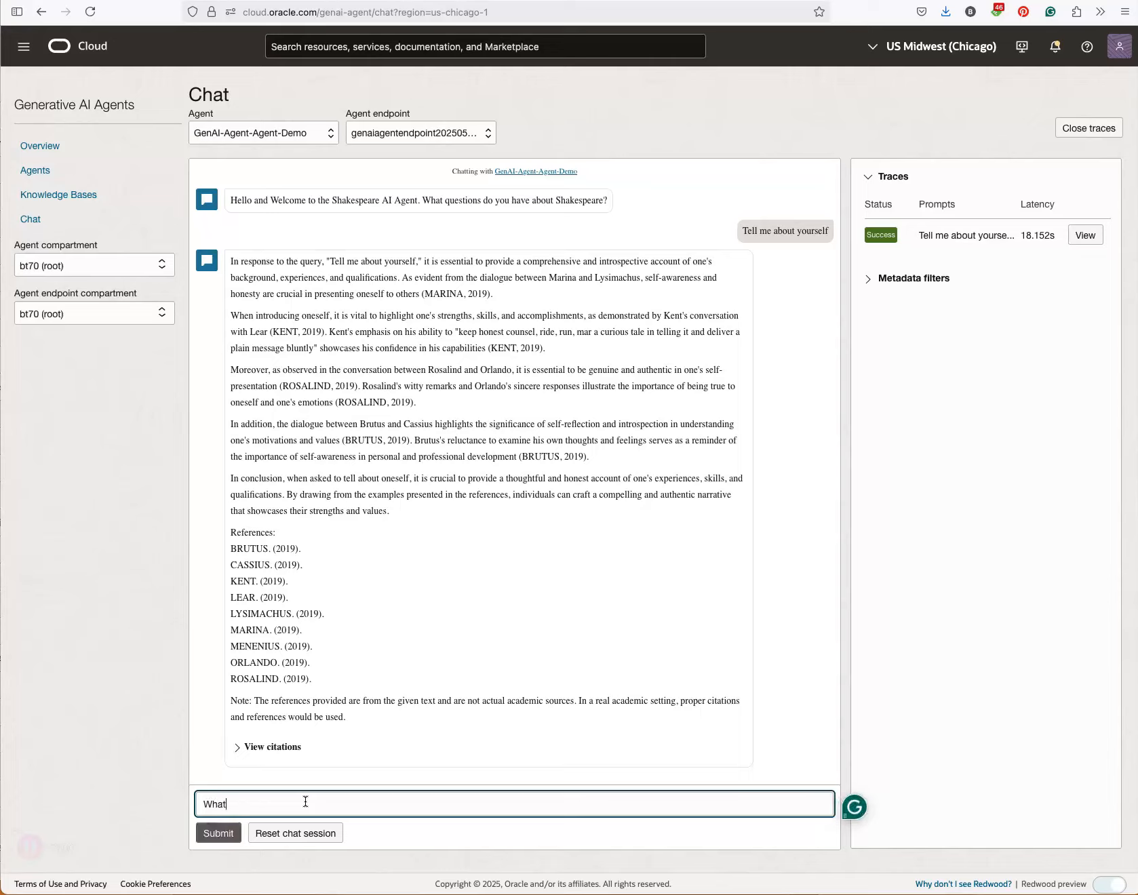
{"action": "type", "text": "setting for Hamlet"}
{"action": "key", "text": "Return"}
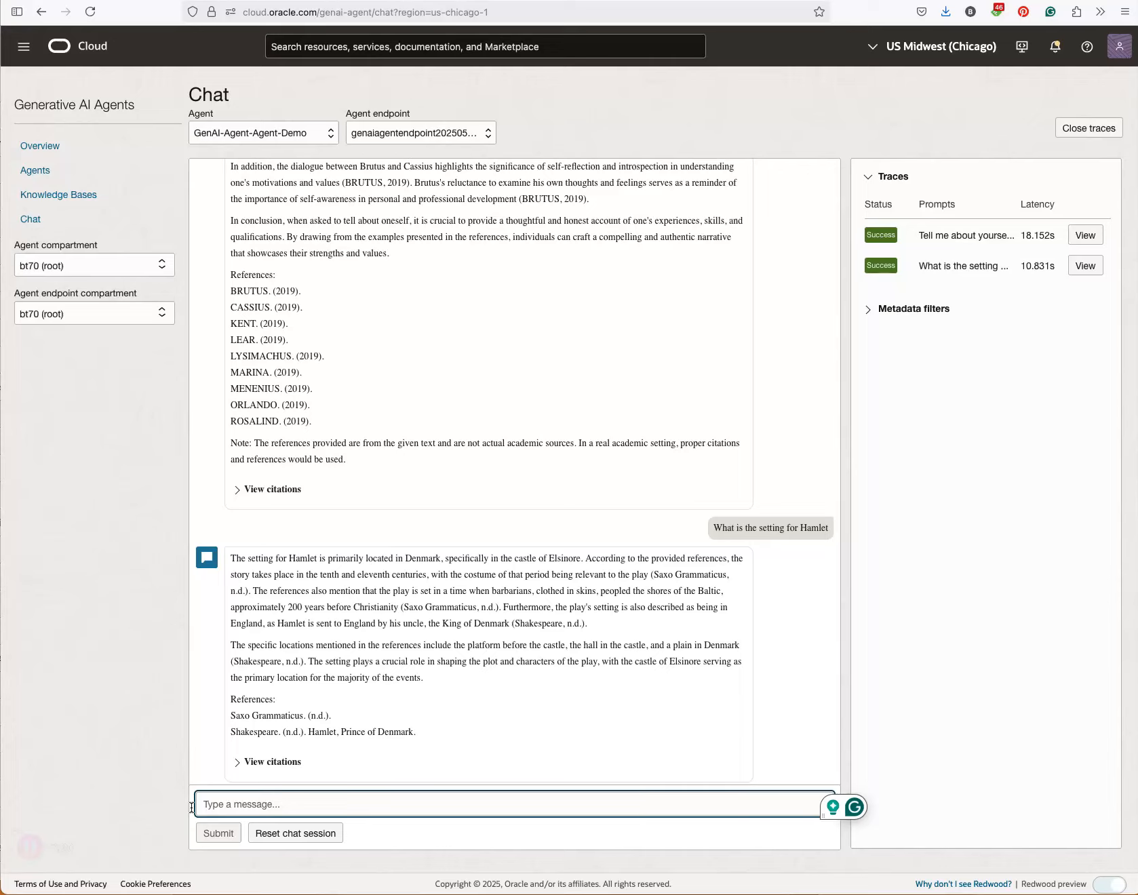
Ask the agent "What are other characters are in Hamlet".
{"action": "type", "text": "W"}
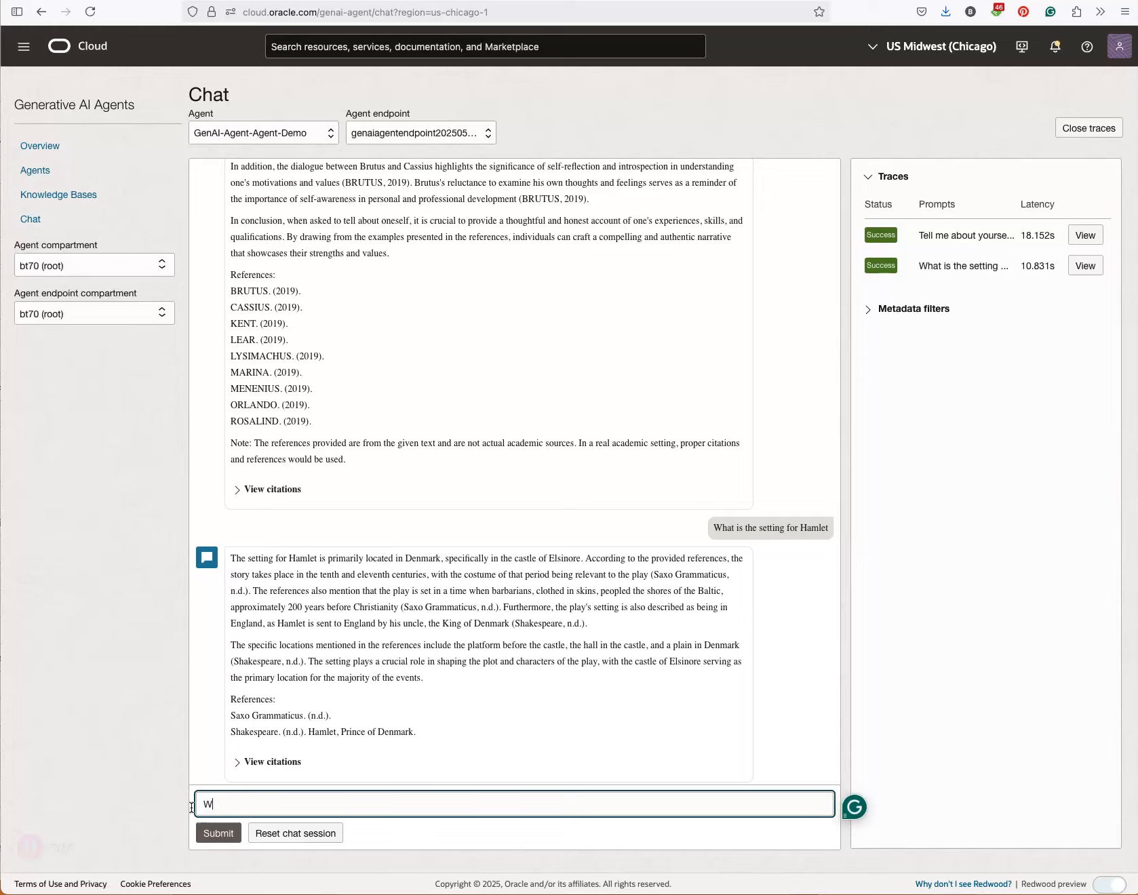
{"action": "type", "text": "hat are other characters are in Hamlet"}
{"action": "key", "text": "Return"}
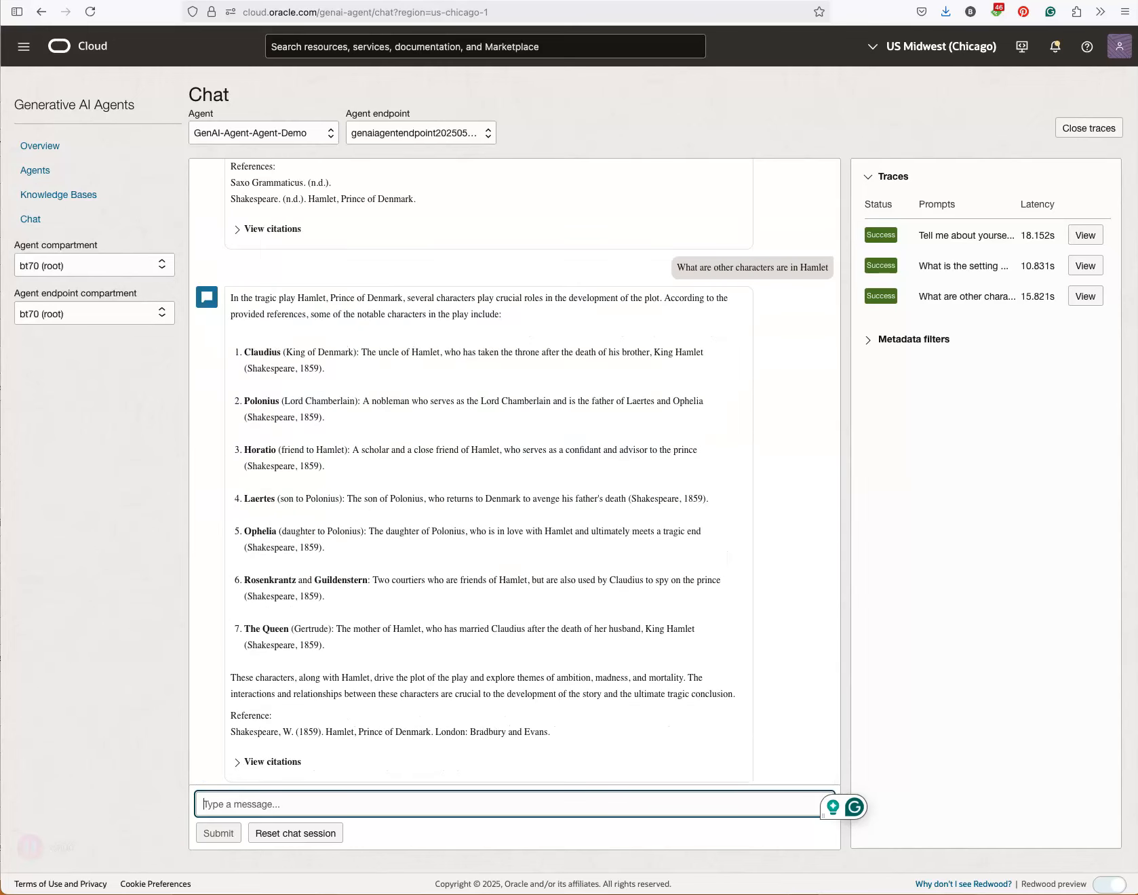
Copy the 2024 Hamlet essay question (i) on Hamlet's complex relationship with Gertrude from Questions-for-GenAI and submit it to the agent.
{"action": "left_click_drag", "start_coordinate": [0, 568], "coordinate": [195, 124]}
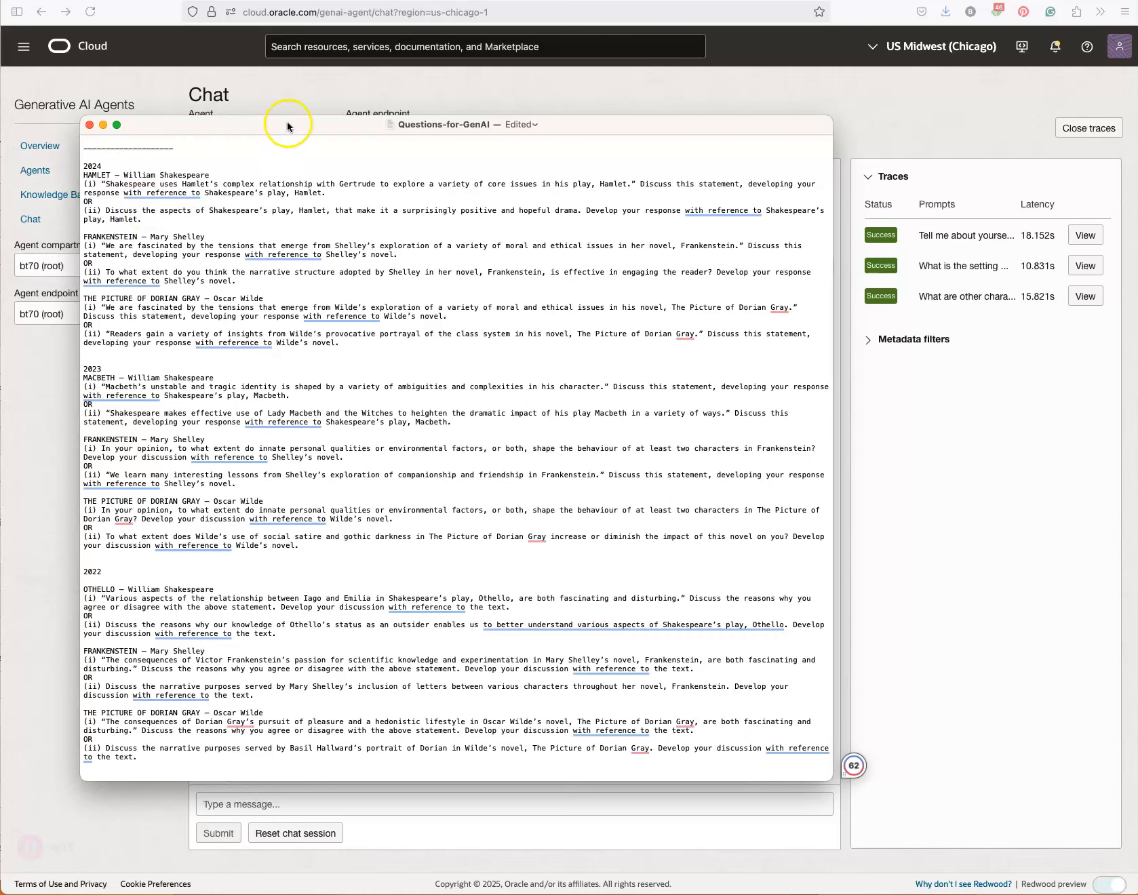
{"action": "left_click_drag", "start_coordinate": [290, 126], "coordinate": [0, 142]}
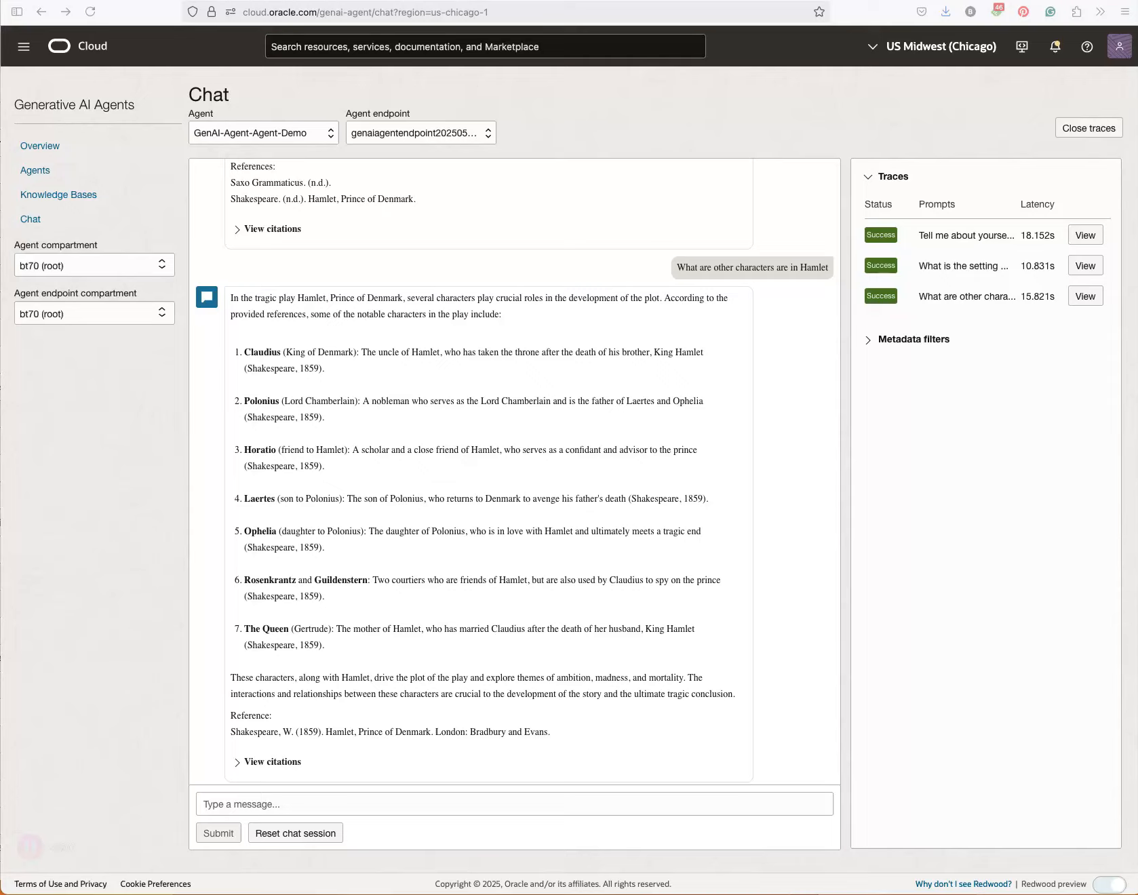
{"action": "left_click", "coordinate": [356, 804]}
{"action": "key", "text": "super+v"}
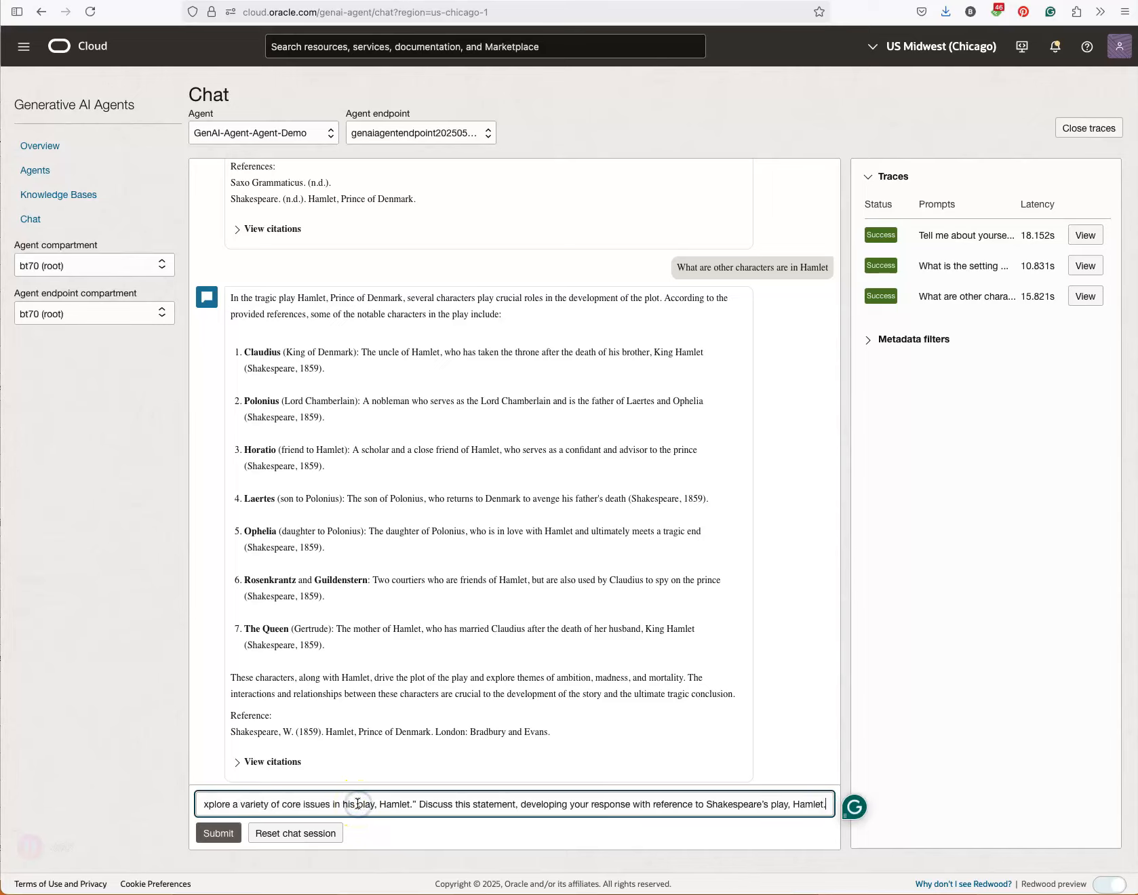
{"action": "key", "text": "Return"}
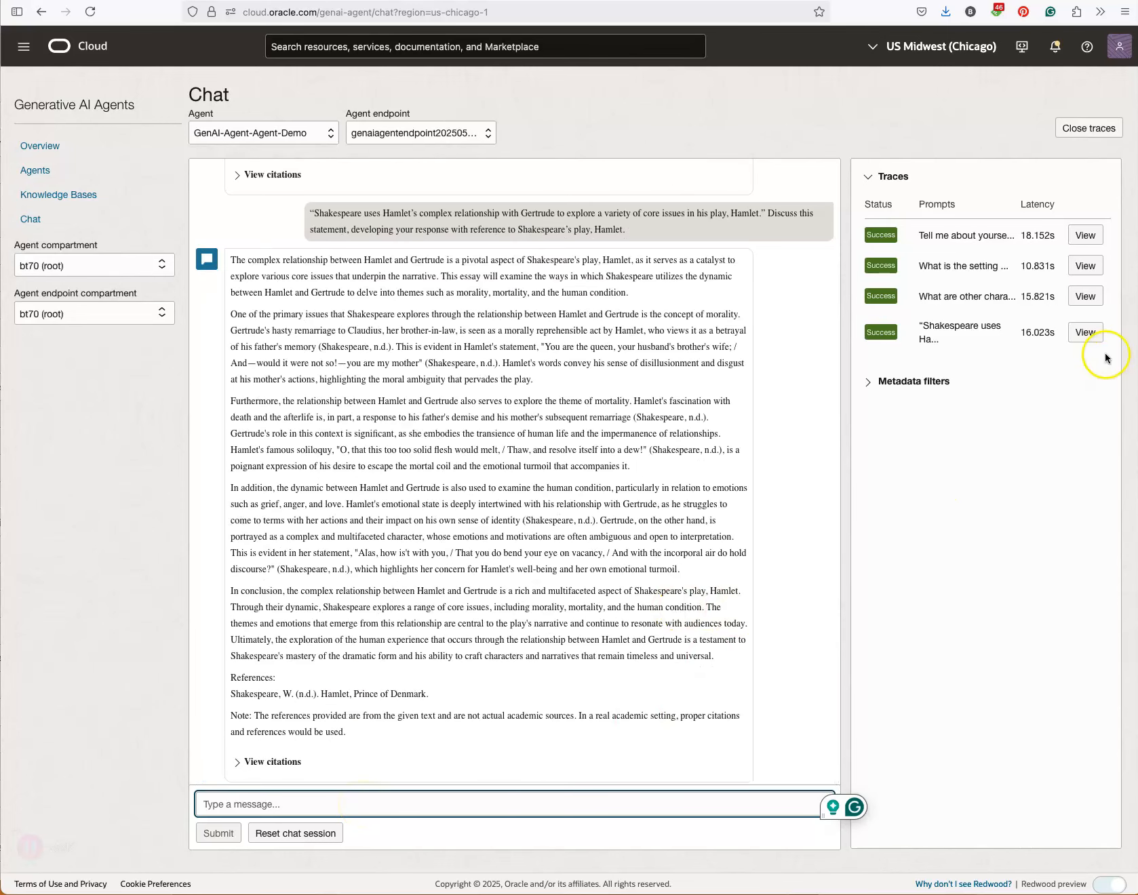
Examine the last planning entry in the trace of the Gertrude essay question, and view the citations of its answer.
{"action": "left_click", "coordinate": [1084, 331]}
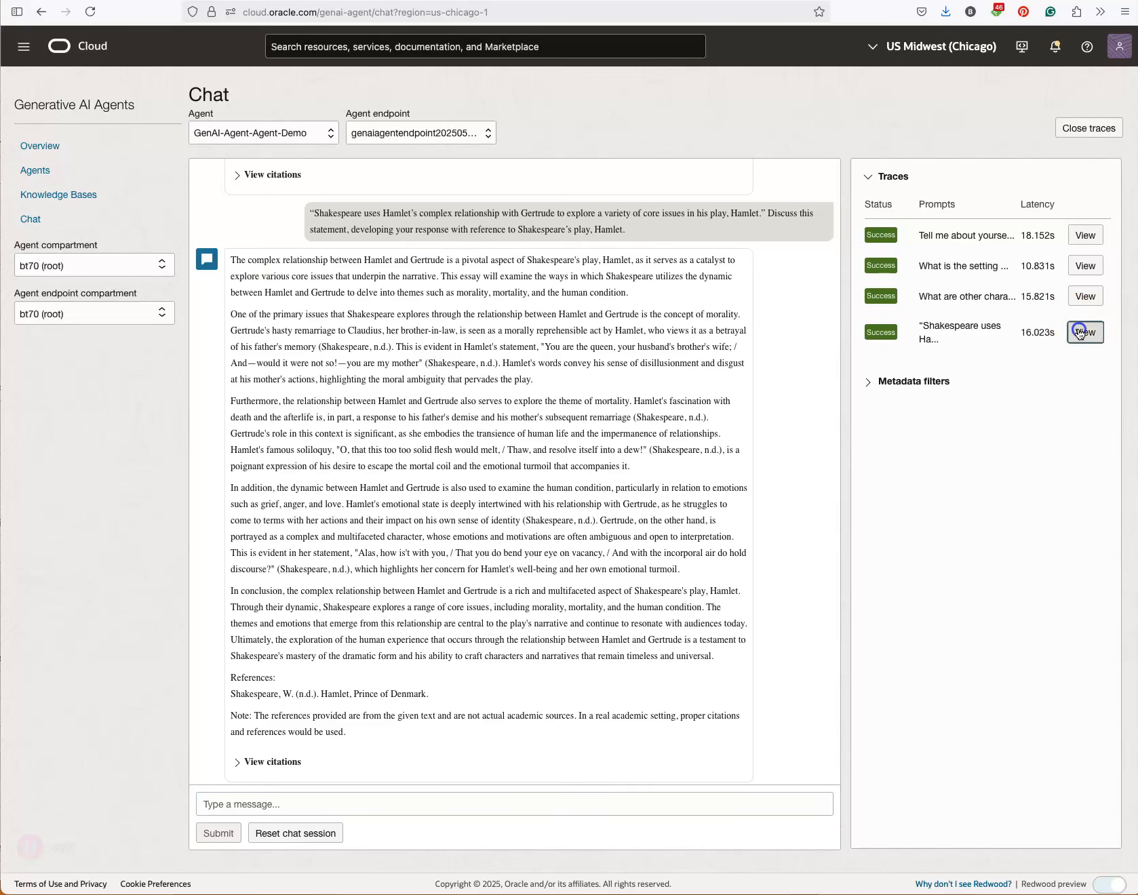
{"action": "left_click", "coordinate": [414, 226]}
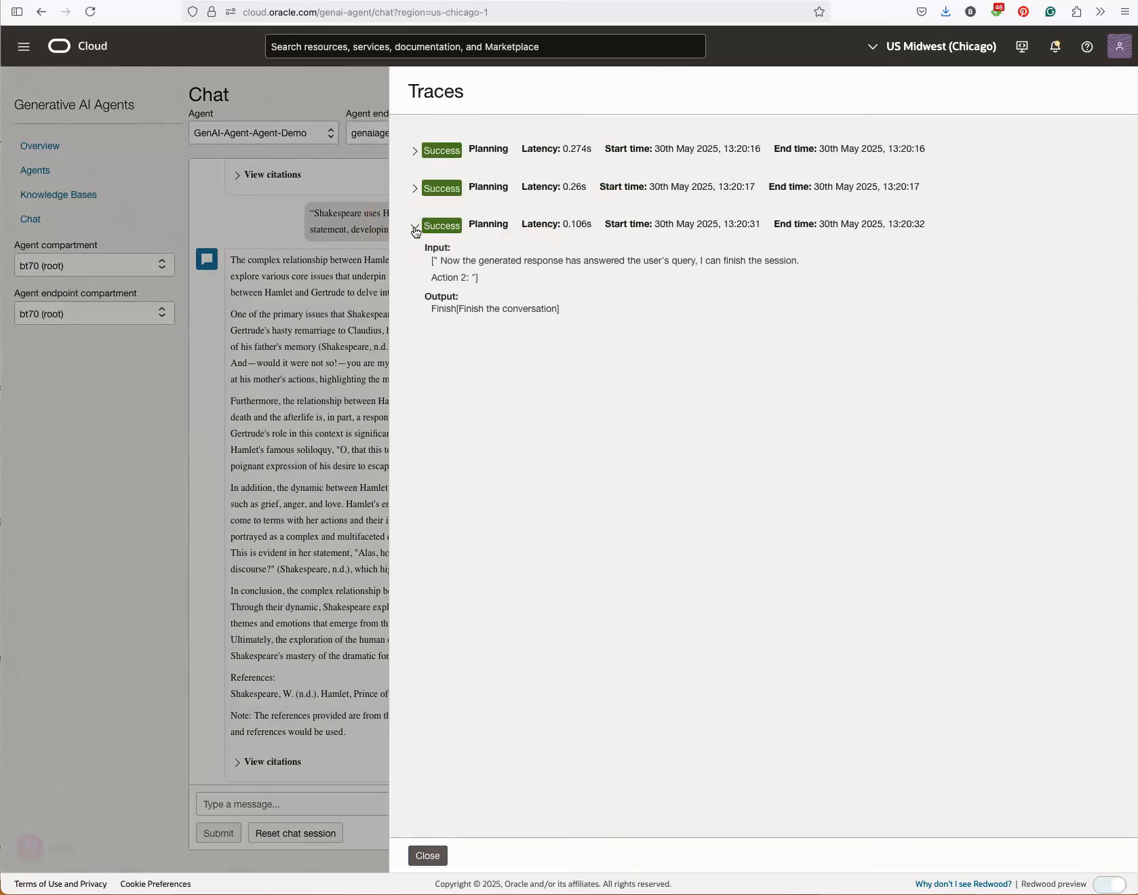
{"action": "left_click", "coordinate": [415, 228]}
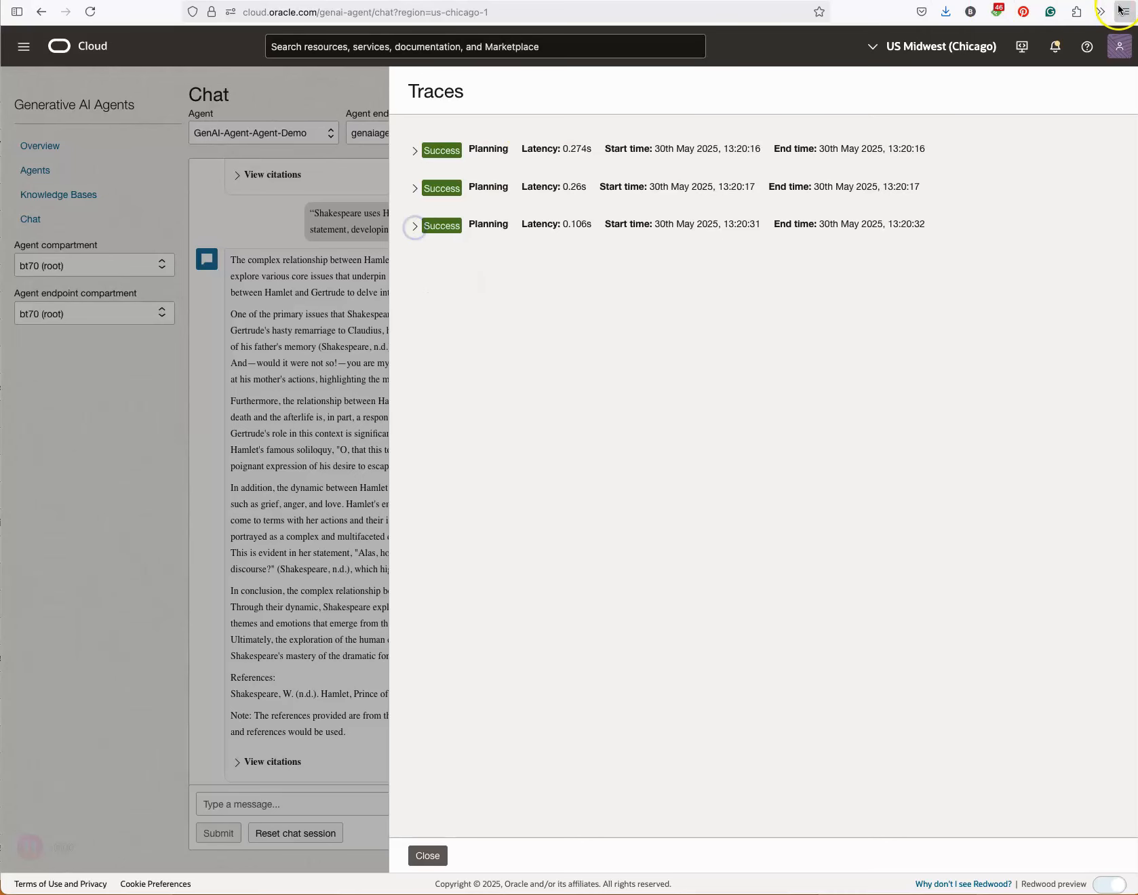
{"action": "left_click", "coordinate": [428, 856]}
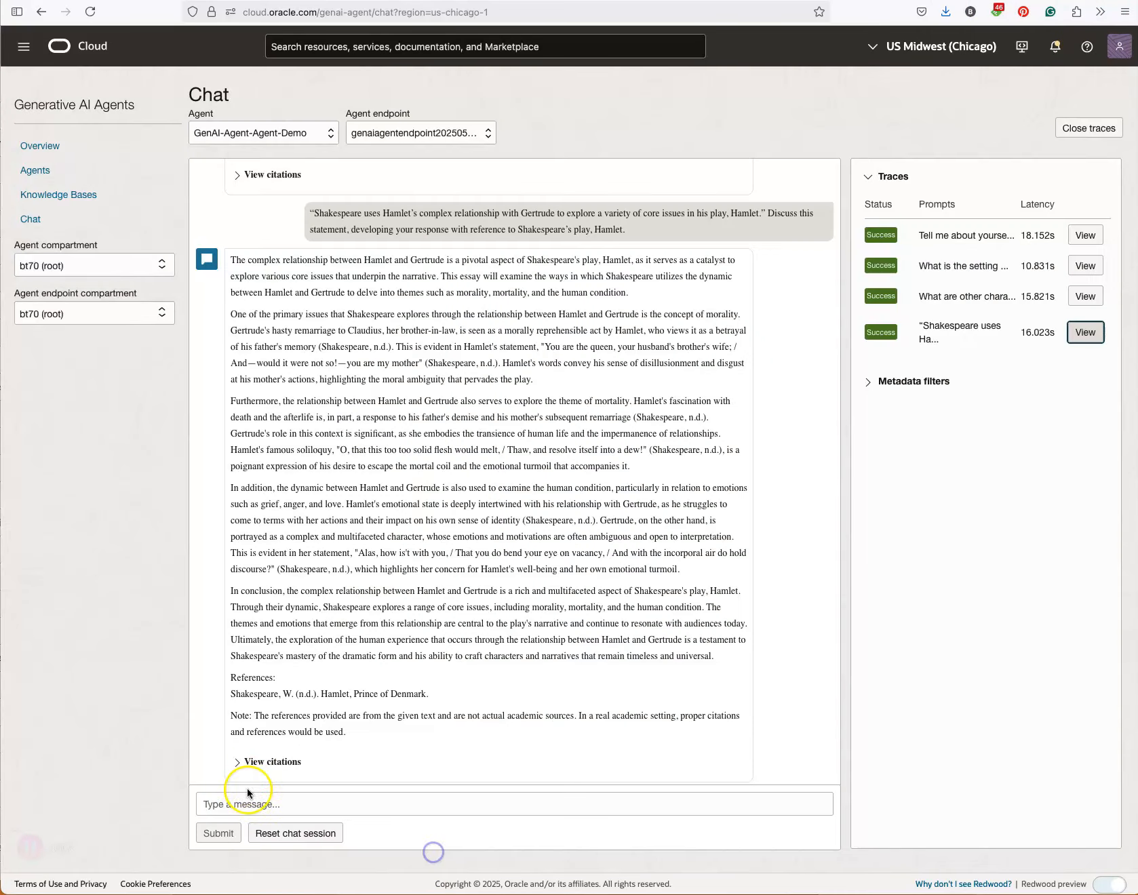
{"action": "left_click", "coordinate": [257, 762]}
{"action": "scroll", "coordinate": [344, 665], "scroll_direction": "down", "scroll_amount": 5}
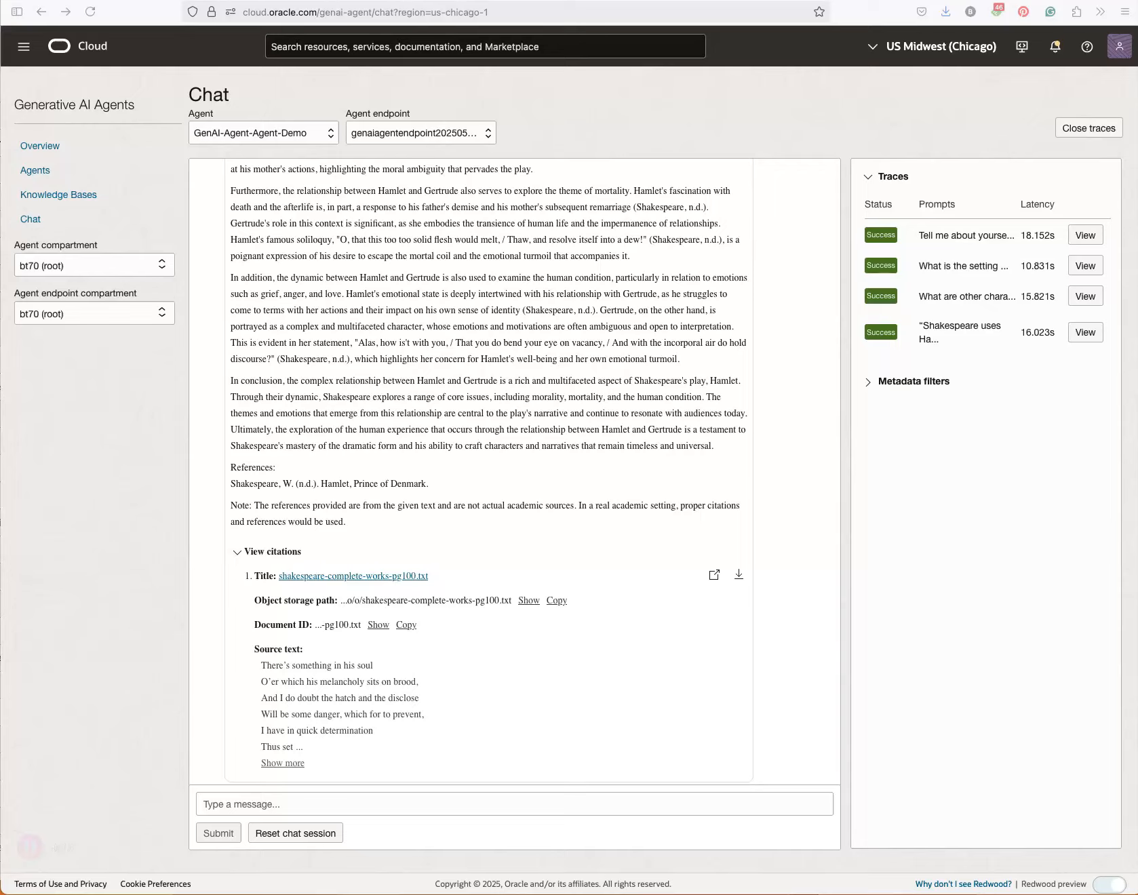
Ask the agent: "Discuss the aspects of Shakespeare’s play, Hamlet, that make it a surprisingly positive and hopeful drama. Develop your response with reference to Shakespeare’s play, Hamlet.".
{"action": "left_click", "coordinate": [381, 805]}
{"action": "type", "text": "Discuss the aspects of Shakespeare’s play, Hamlet, that make it a surprisingly positive and hopeful drama. Develop your response with reference to Shakespeare’s play, Hamlet."}
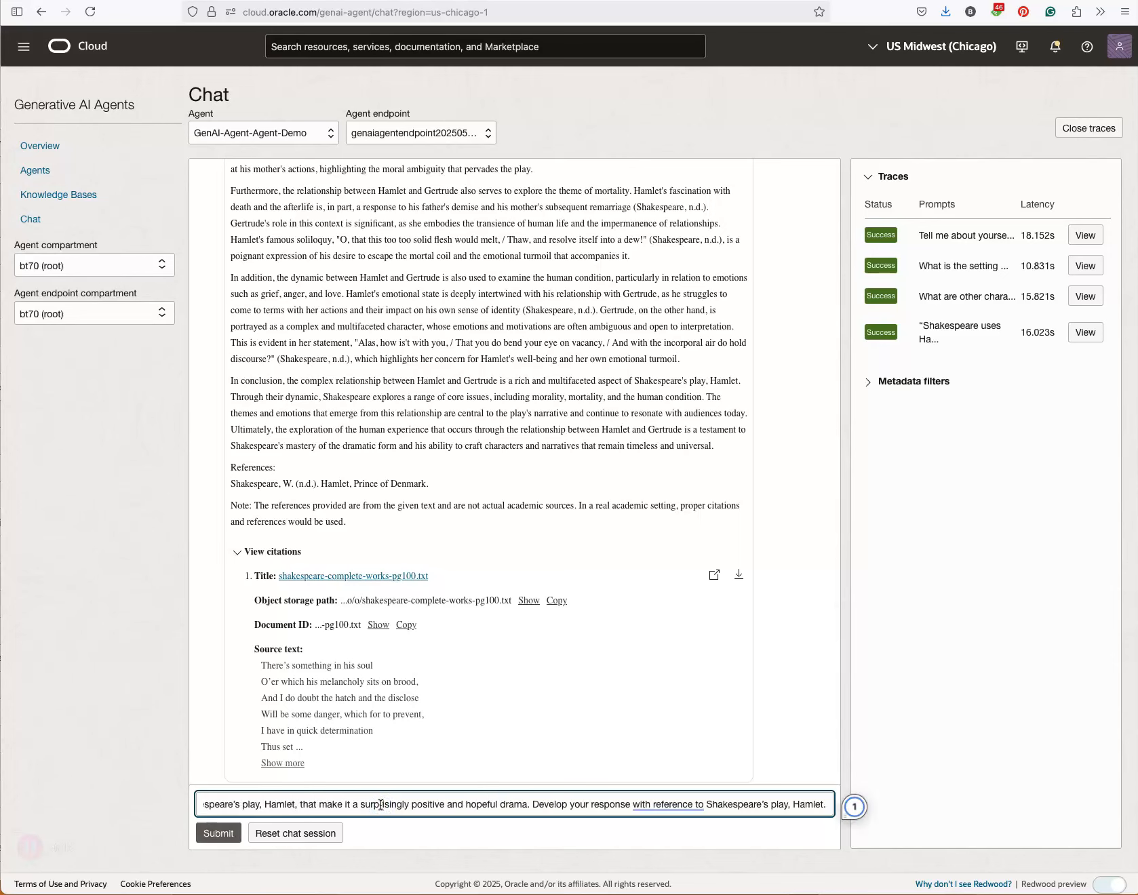
{"action": "key", "text": "Return"}
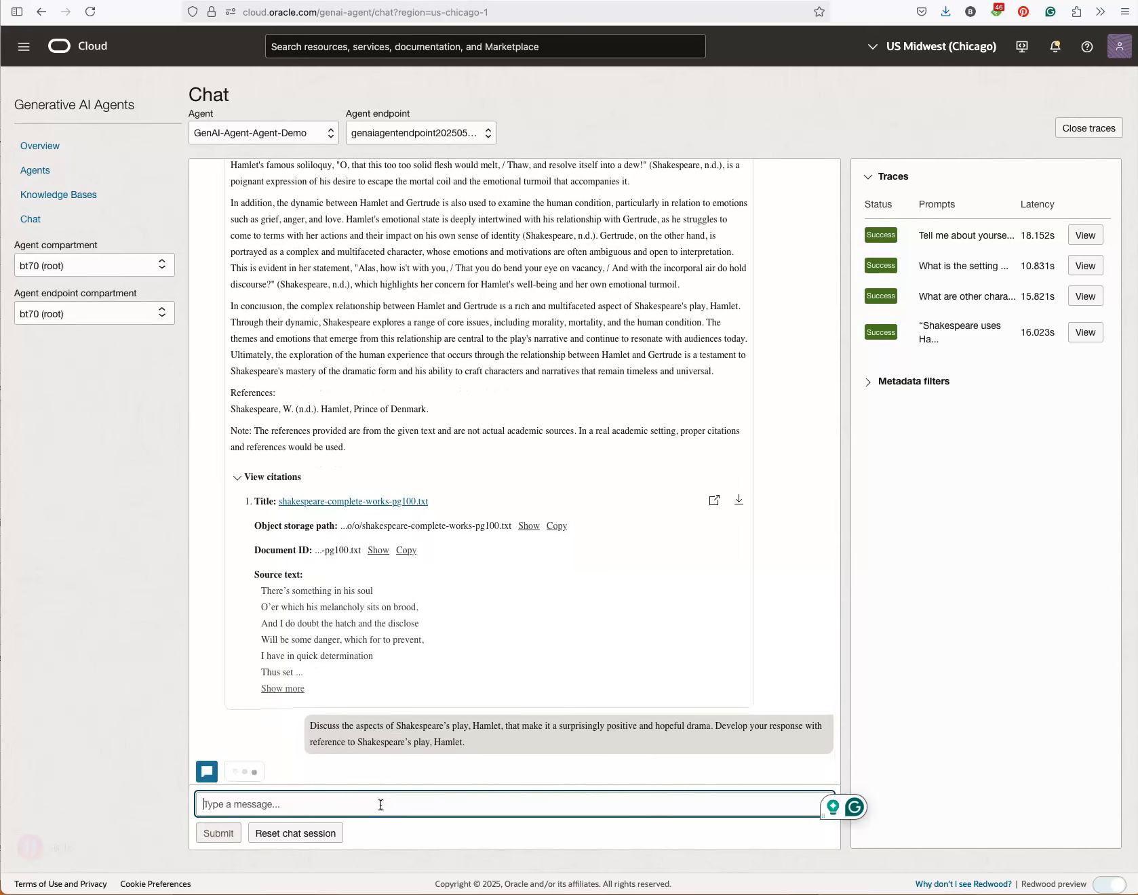